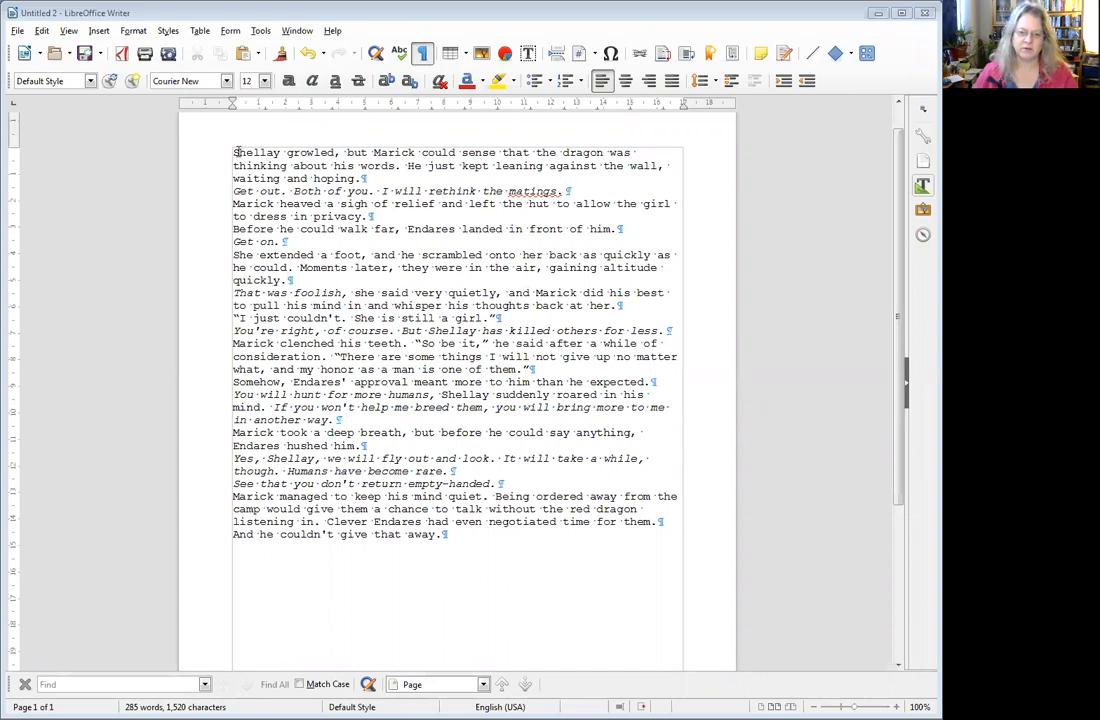
Change the font of the entire text to Times New Roman.
drag(233, 152, 539, 540)
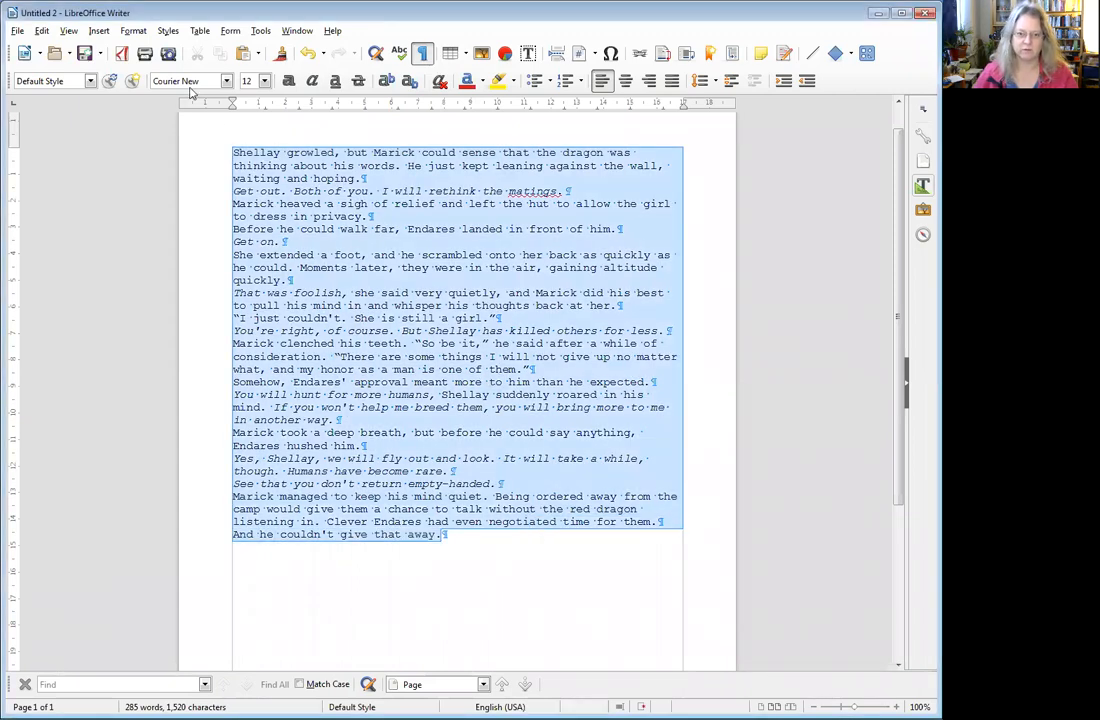
click(227, 82)
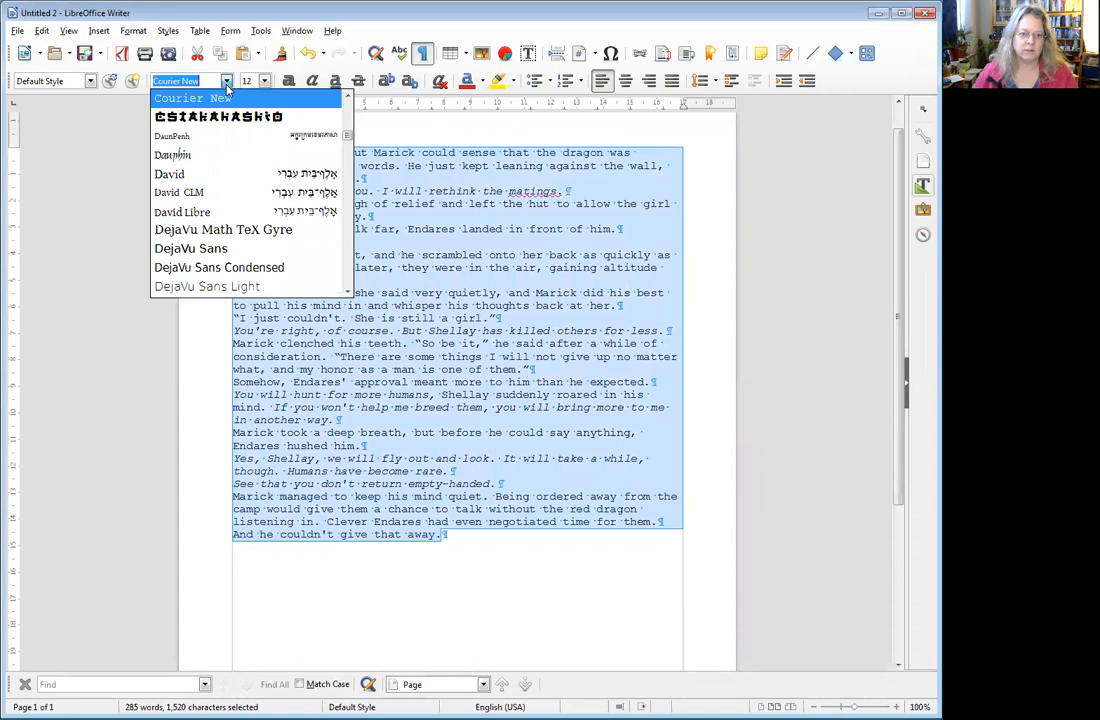
scroll(228, 95, up, 5)
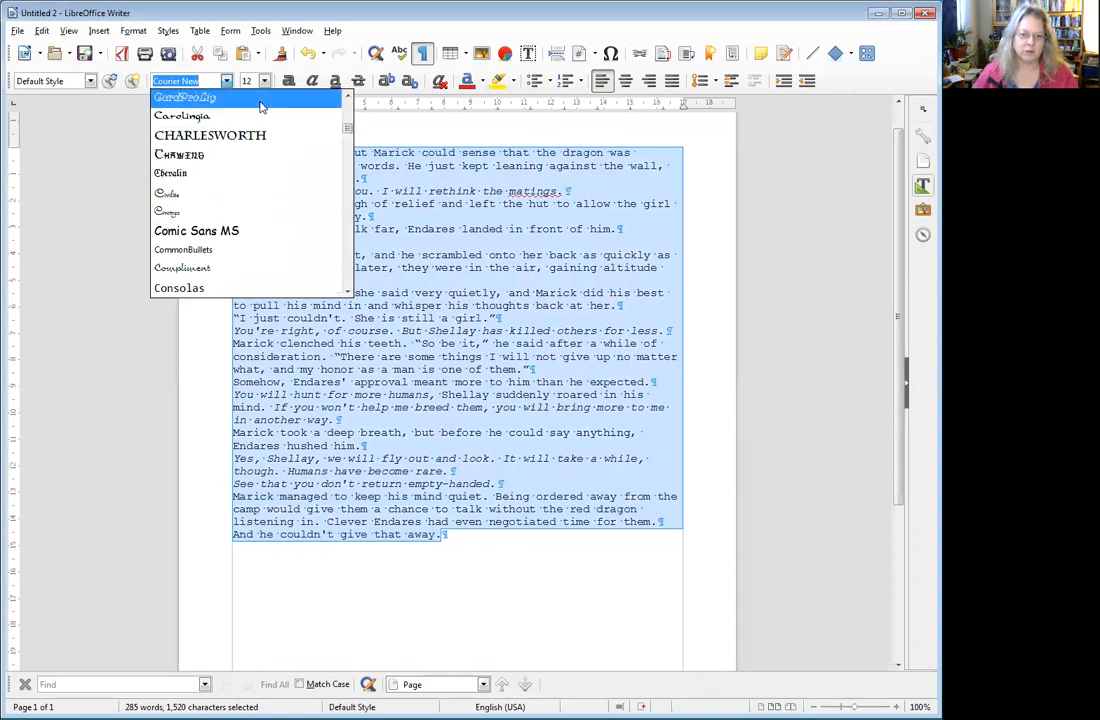
drag(346, 130, 342, 275)
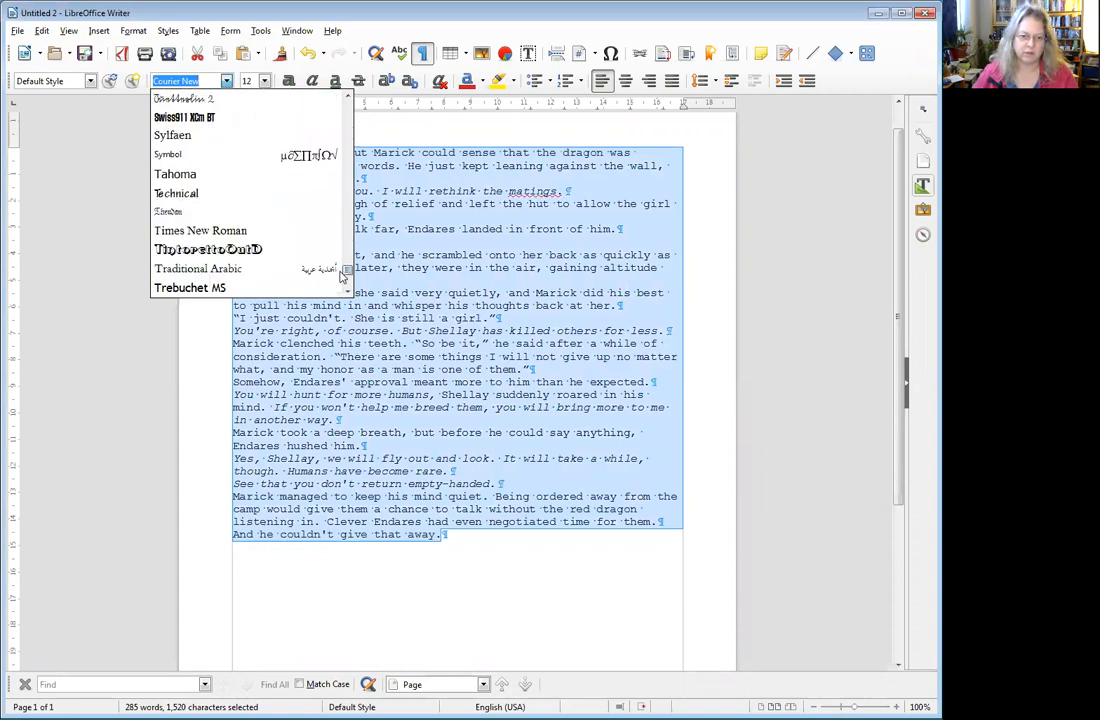
click(200, 230)
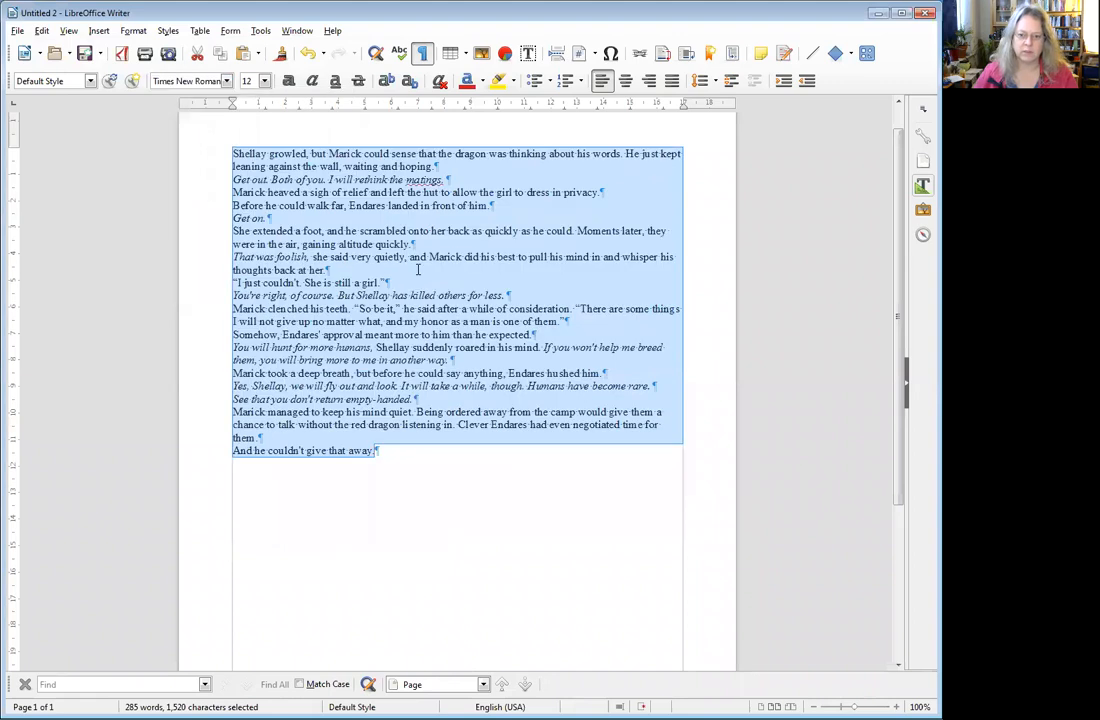
click(418, 269)
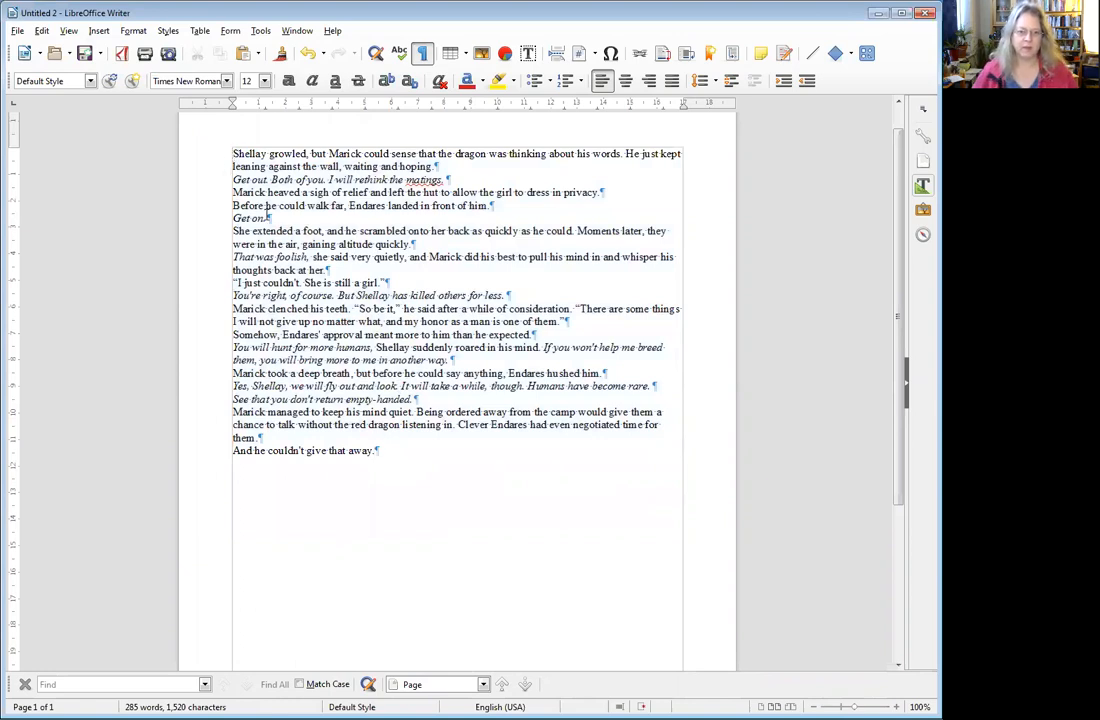
Indent the first three paragraphs by inserting five spaces at the start of each.
key(Tab)
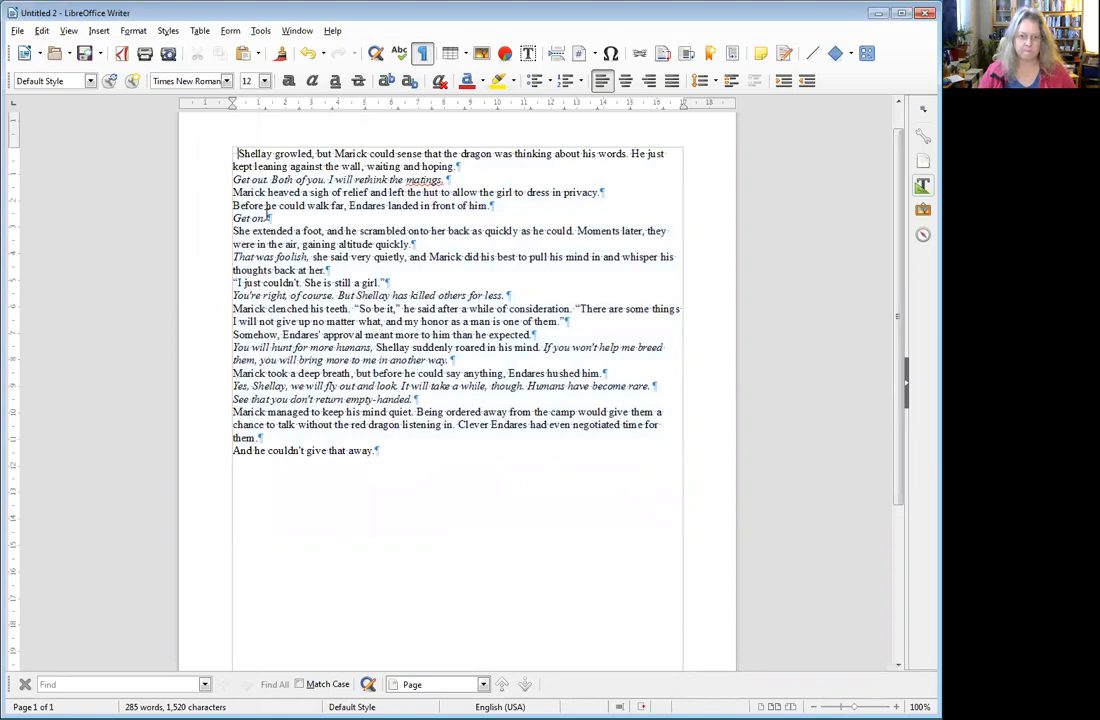
click(232, 180)
key(Tab)
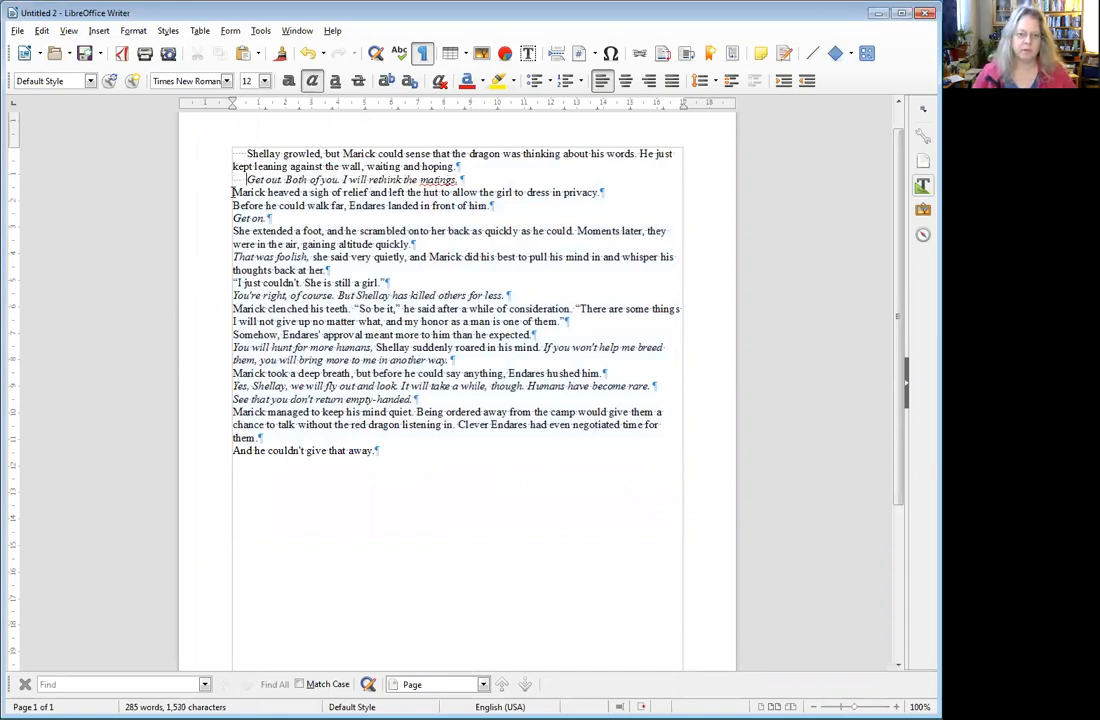
click(232, 192)
key(Tab)
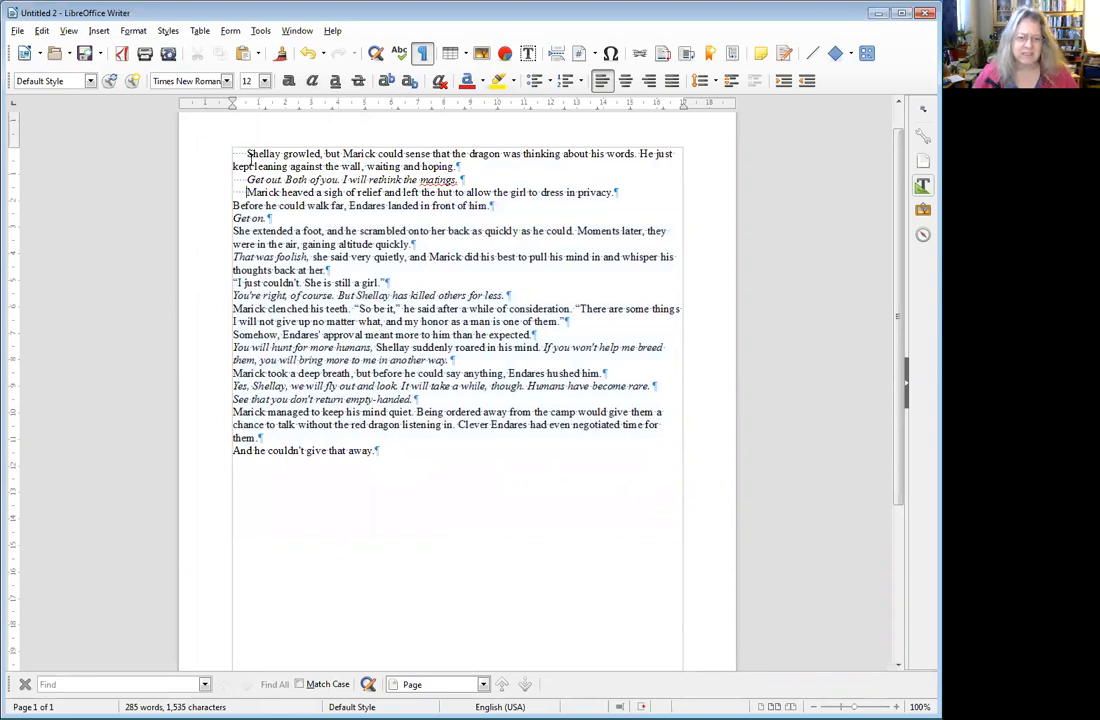
Set a tab stop at about 1 cm for the "Before he could walk far" paragraph and tab-indent it and the next two paragraphs.
click(234, 206)
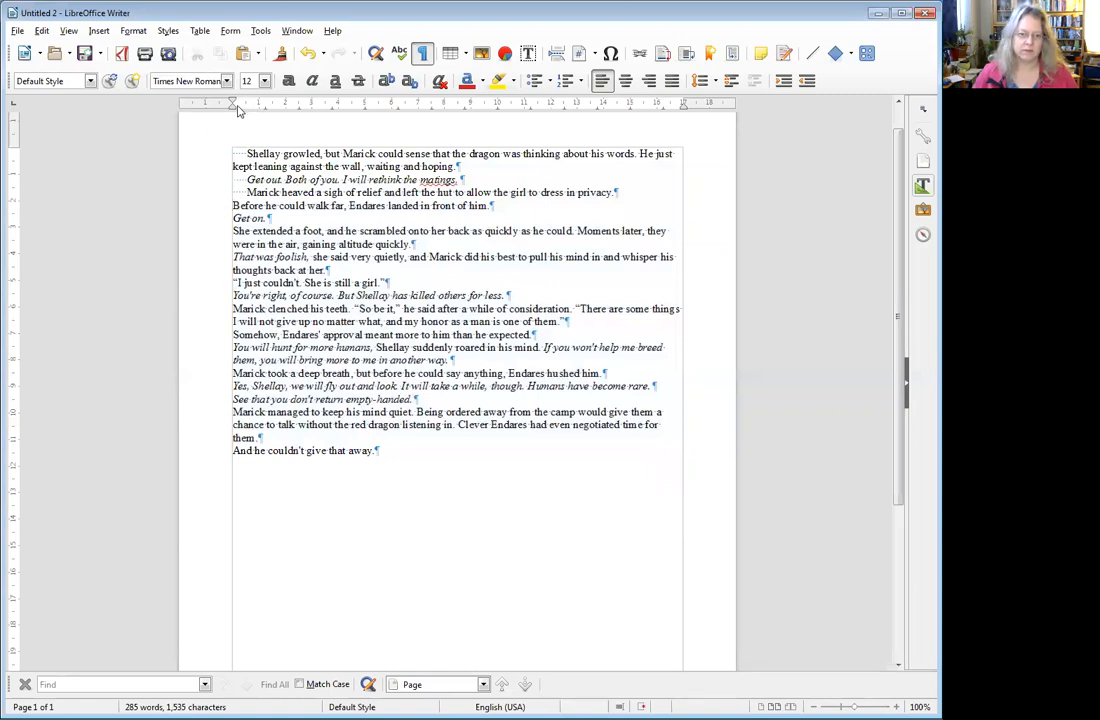
drag(273, 108, 259, 108)
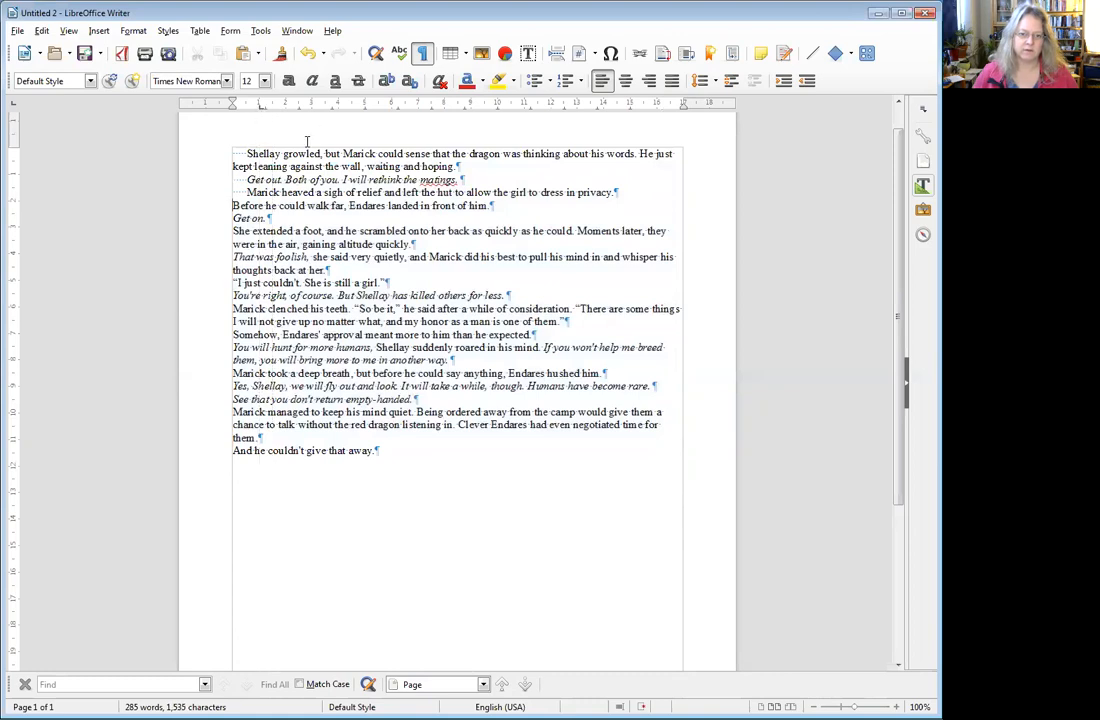
click(227, 207)
key(Tab)
click(227, 219)
key(Tab)
click(228, 230)
key(Tab)
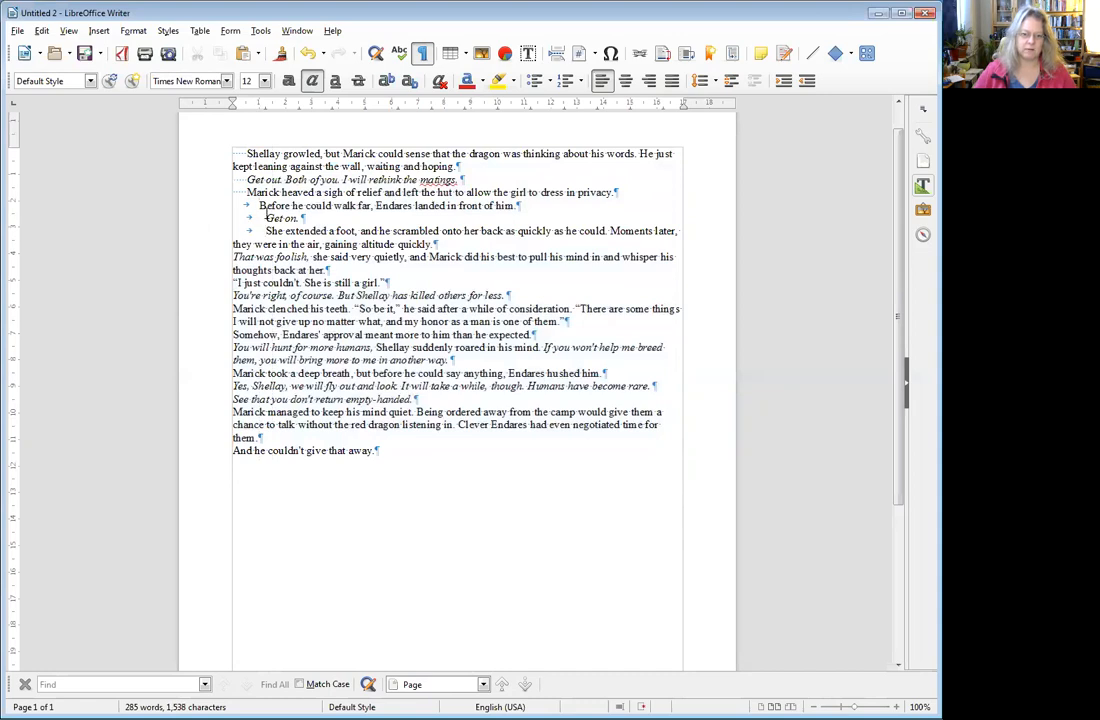
Remove the custom tab stop from the "Before he could walk far" paragraph and tab-indent the paragraph starting "That was foolish".
click(257, 205)
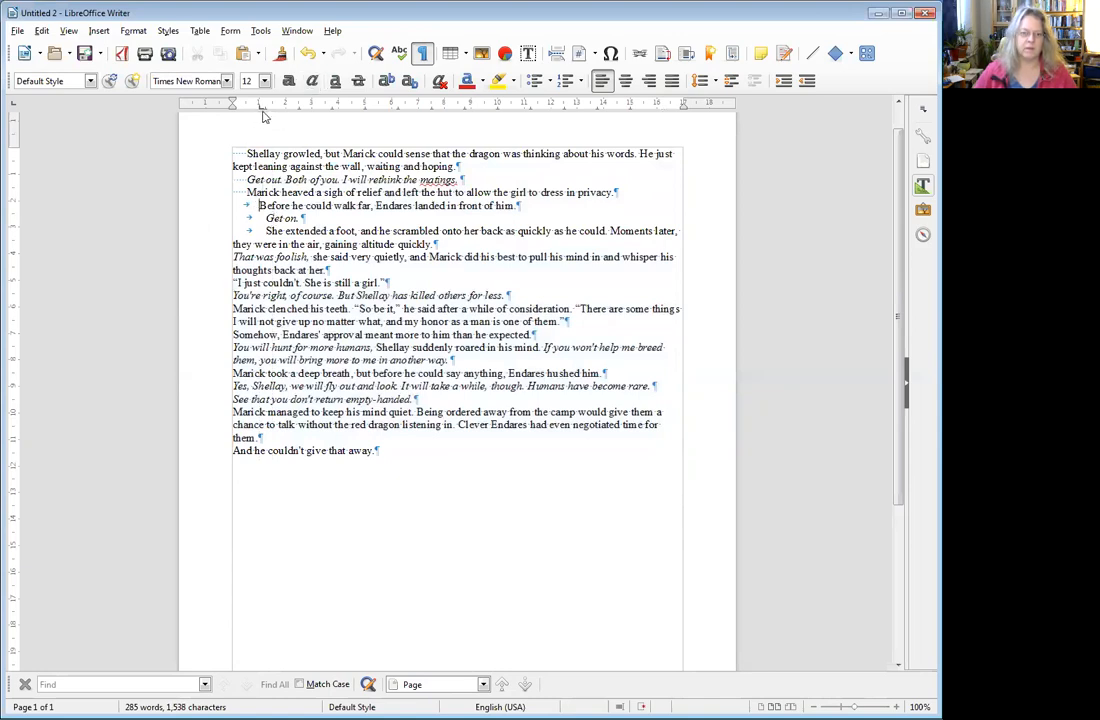
drag(263, 107, 265, 118)
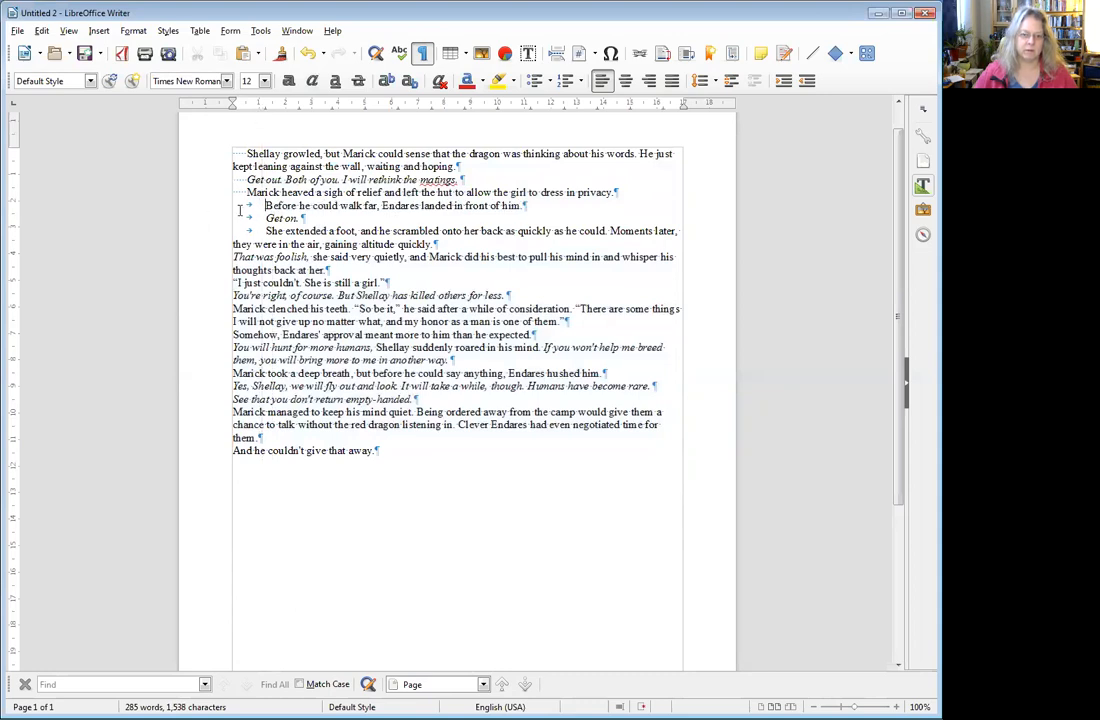
click(232, 258)
key(Tab)
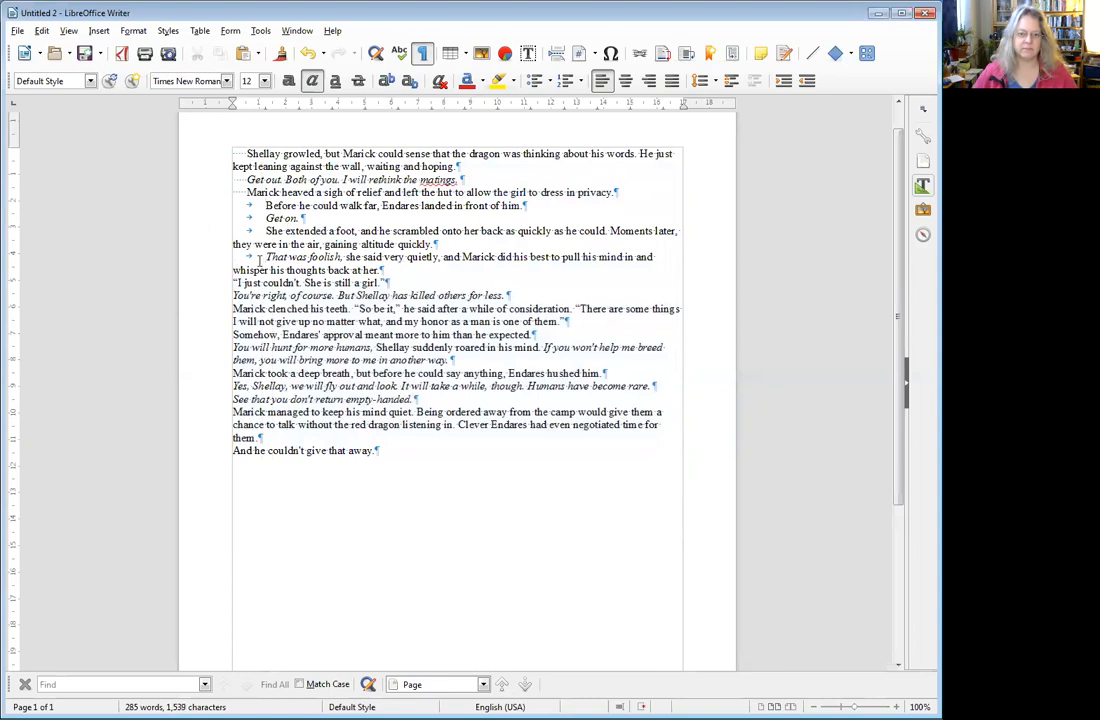
click(406, 464)
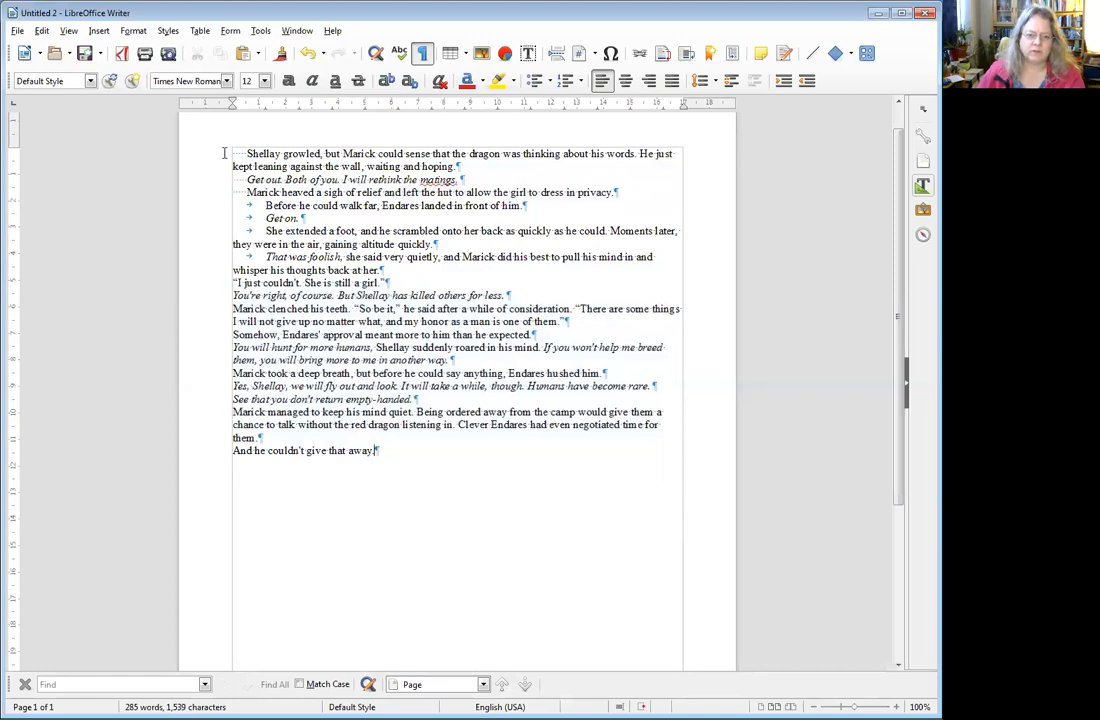
Select the entire text and set its first-line paragraph indent to 2,50 cm.
drag(233, 153, 459, 471)
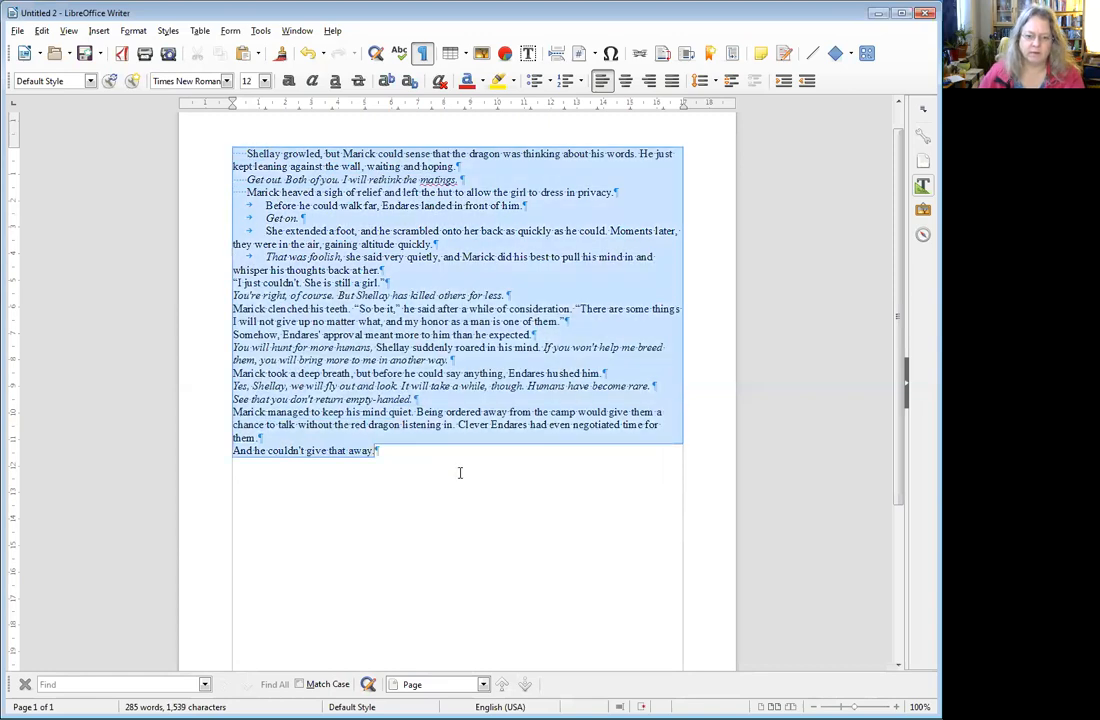
click(133, 30)
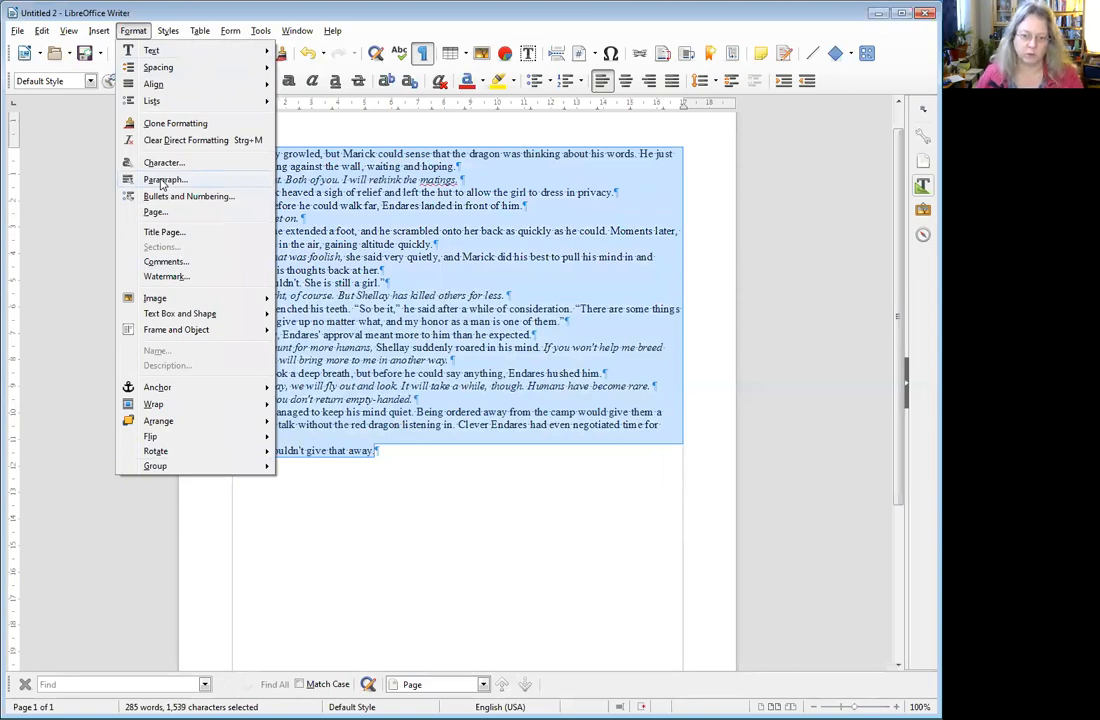
click(160, 181)
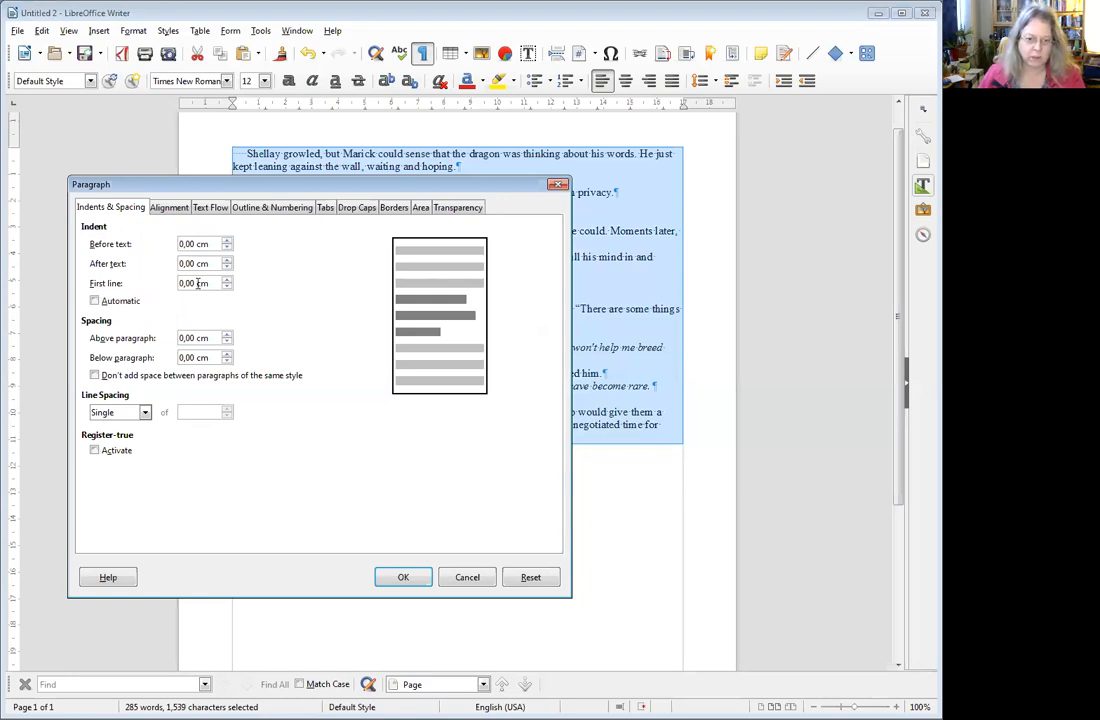
drag(193, 283, 168, 287)
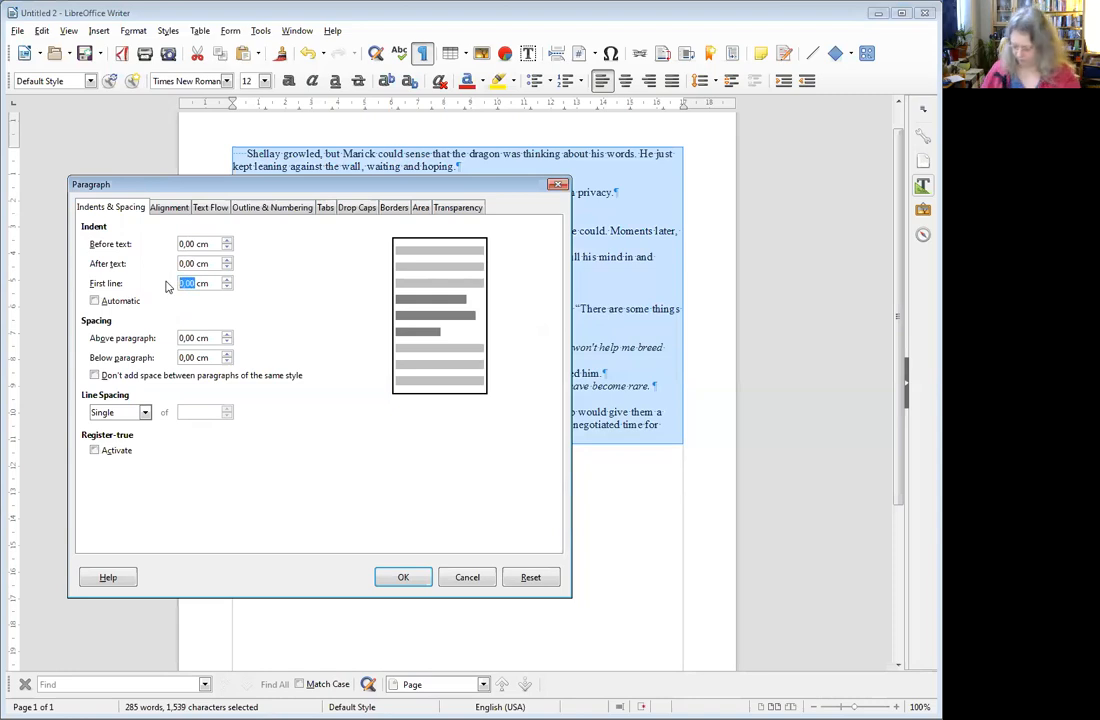
text(2,50)
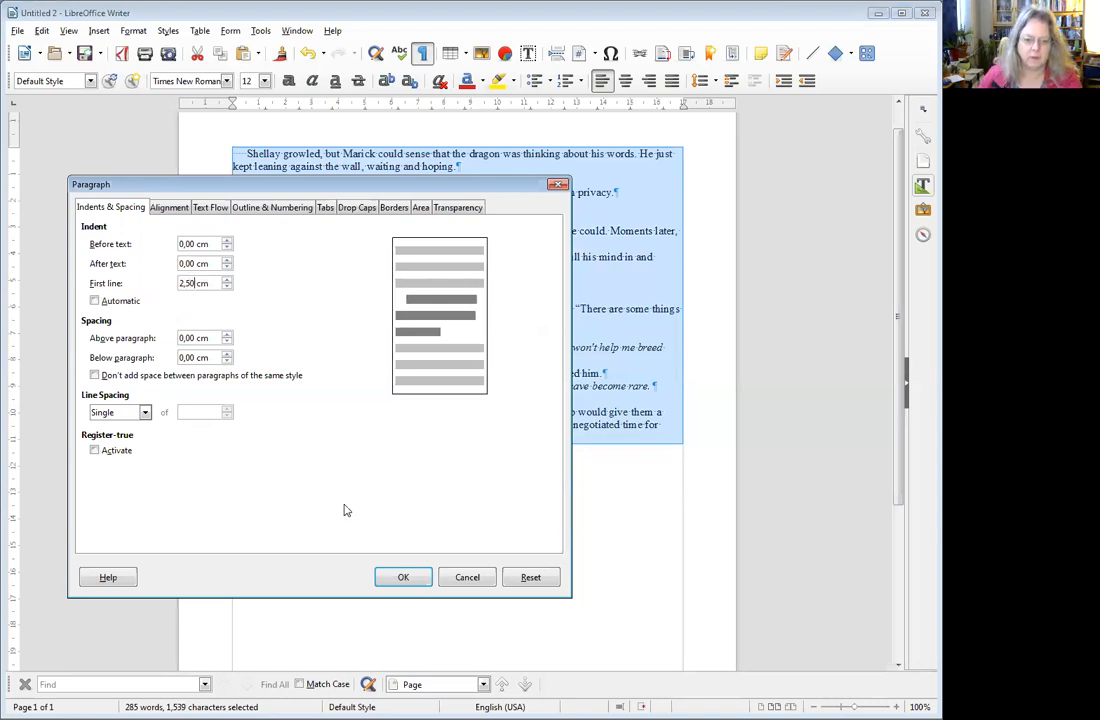
click(401, 577)
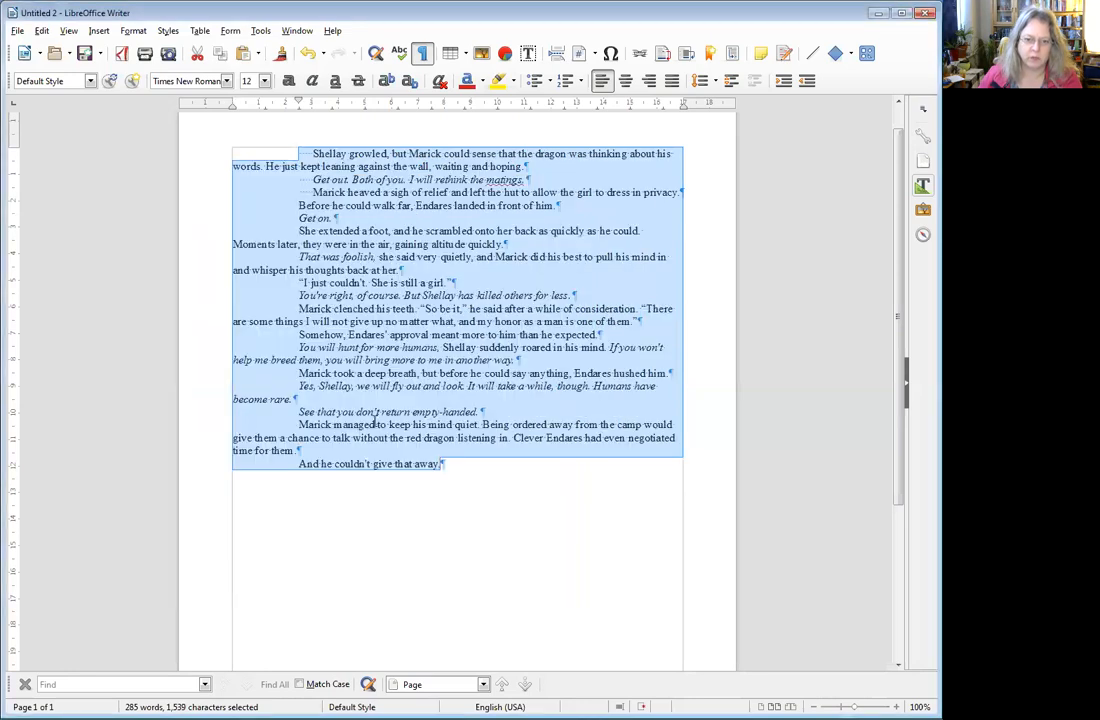
scroll(374, 419, up, 1)
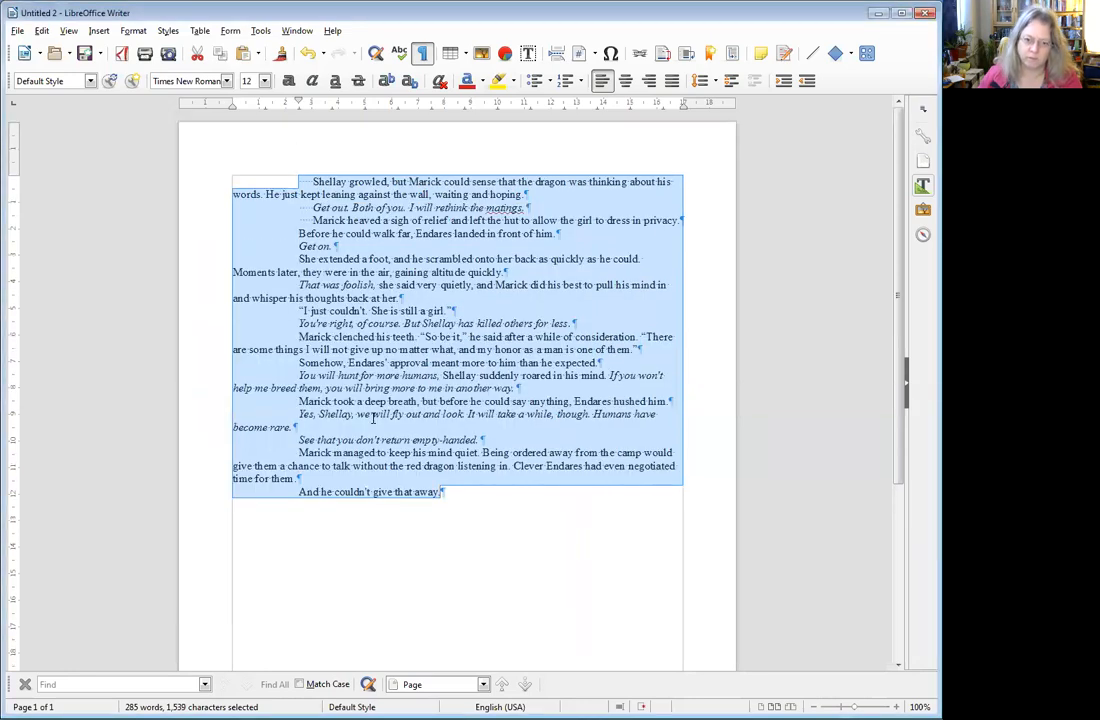
Set the first-line indent of all the selected paragraphs to 1,50 cm.
click(128, 31)
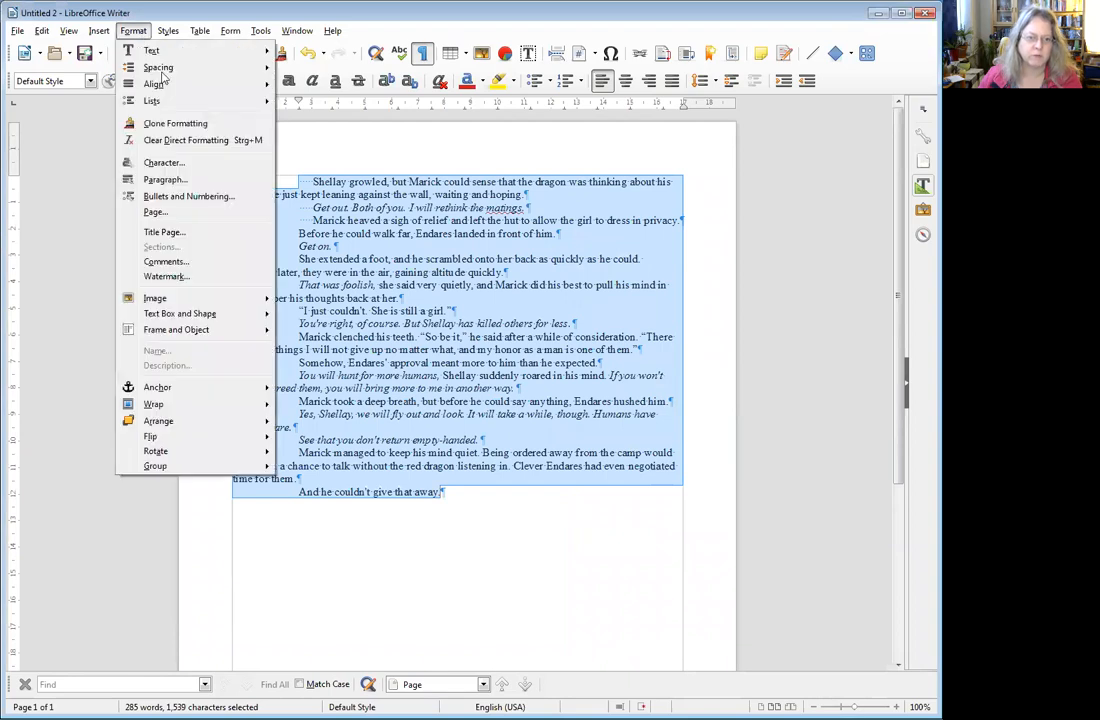
click(158, 180)
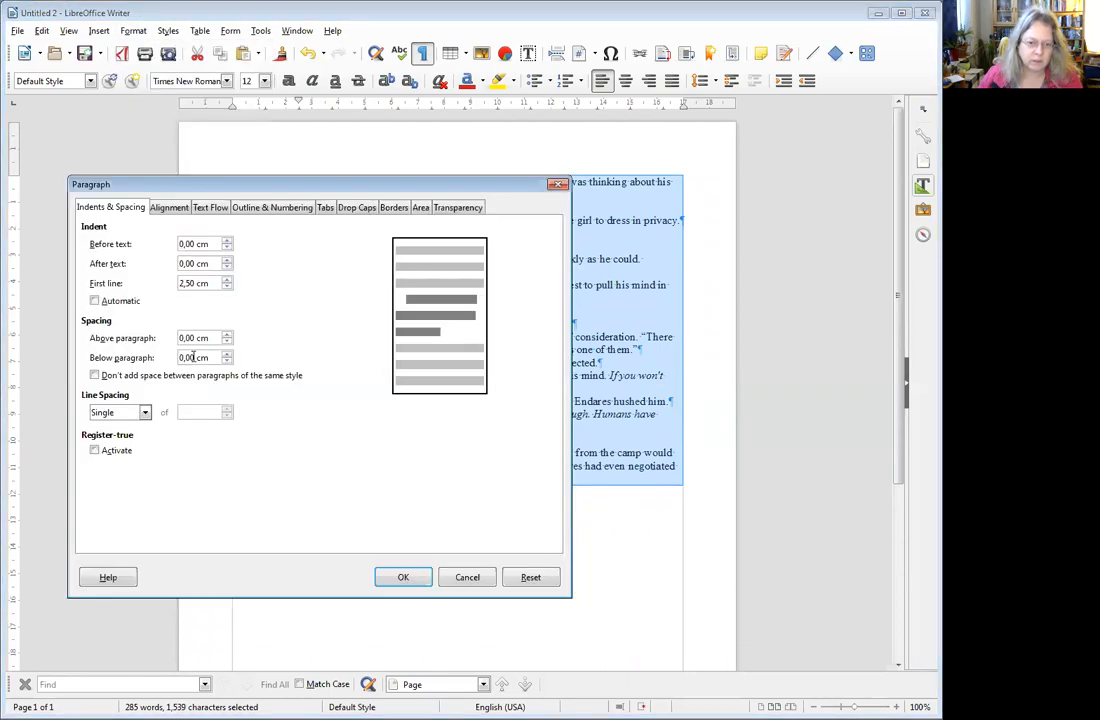
click(180, 284)
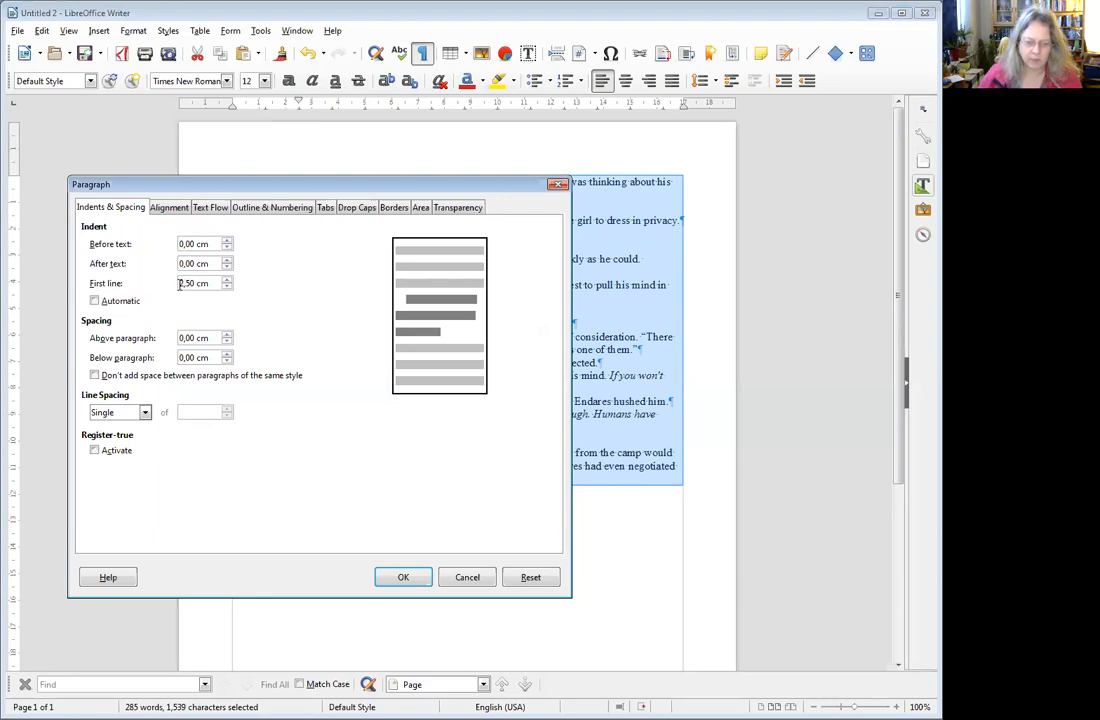
key(Delete)
text(1)
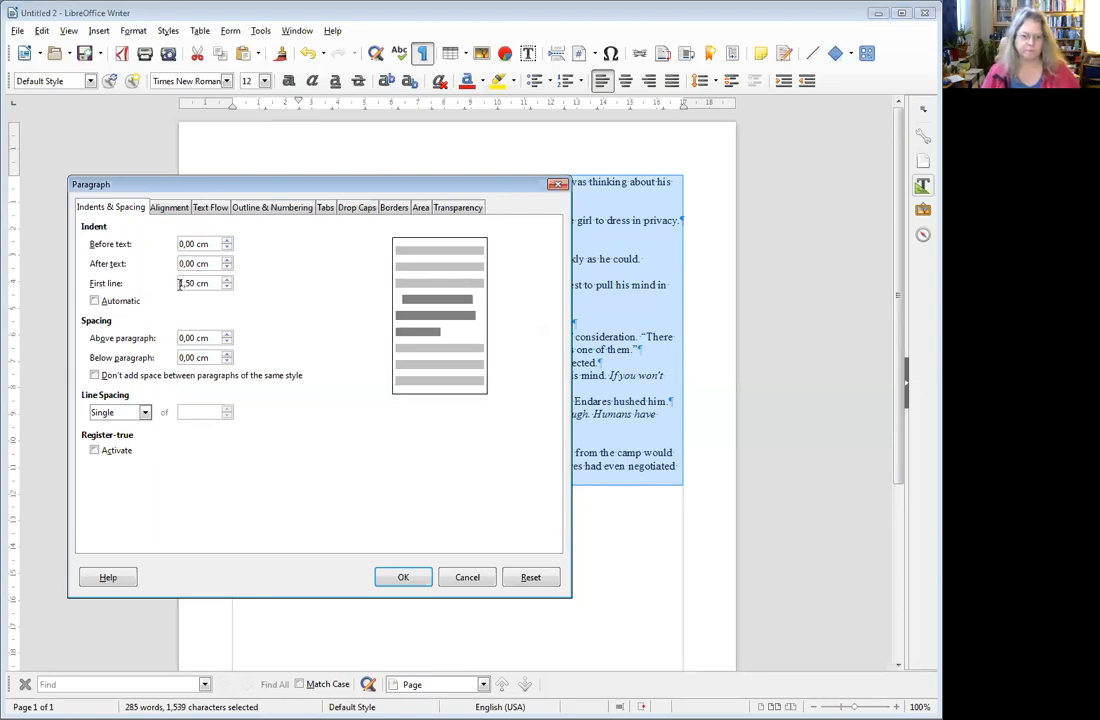
click(393, 576)
click(345, 366)
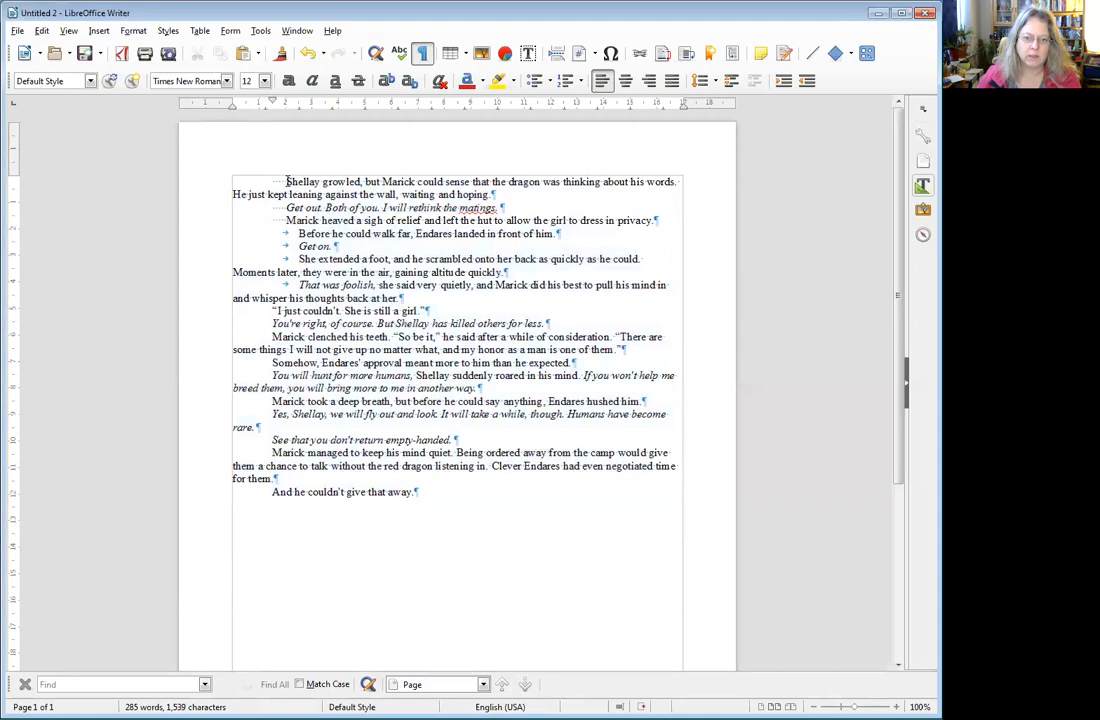
Delete the manually inserted leading spaces from the first three paragraphs.
key(shift+Home)
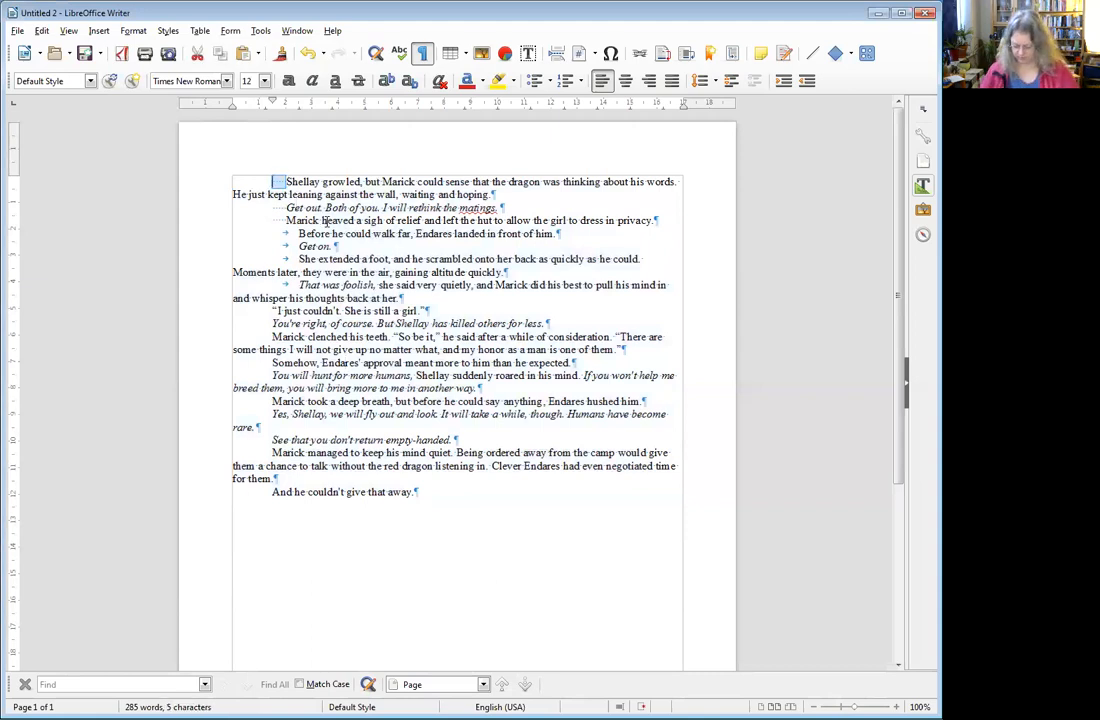
key(BackSpace)
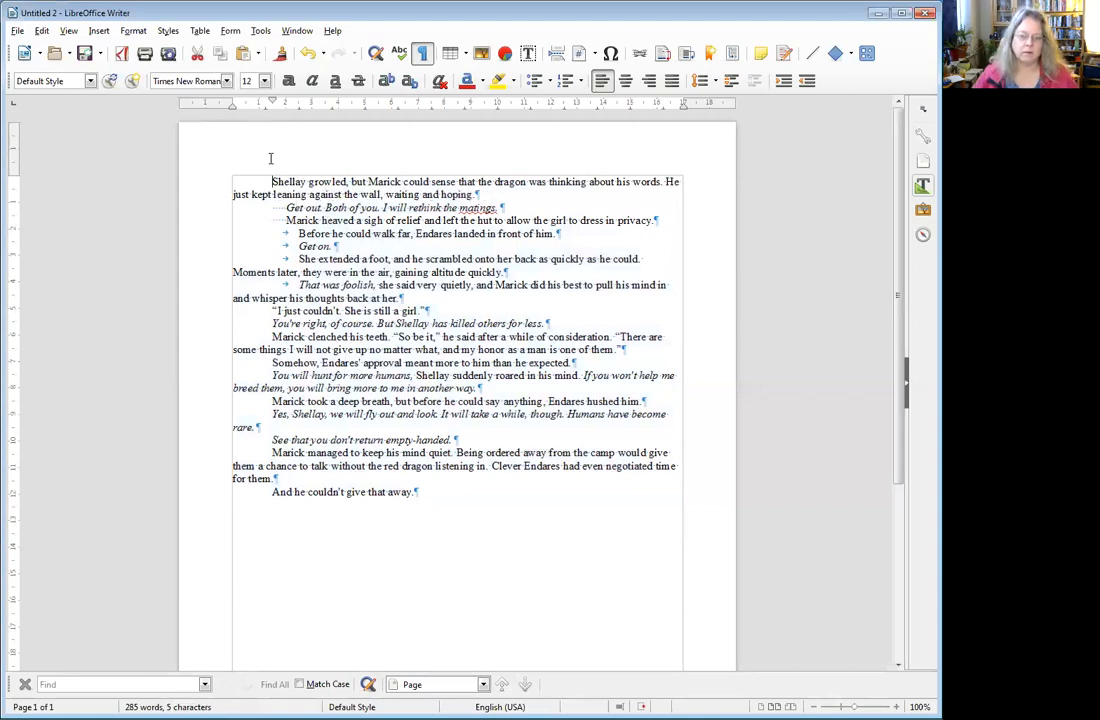
drag(285, 207, 267, 207)
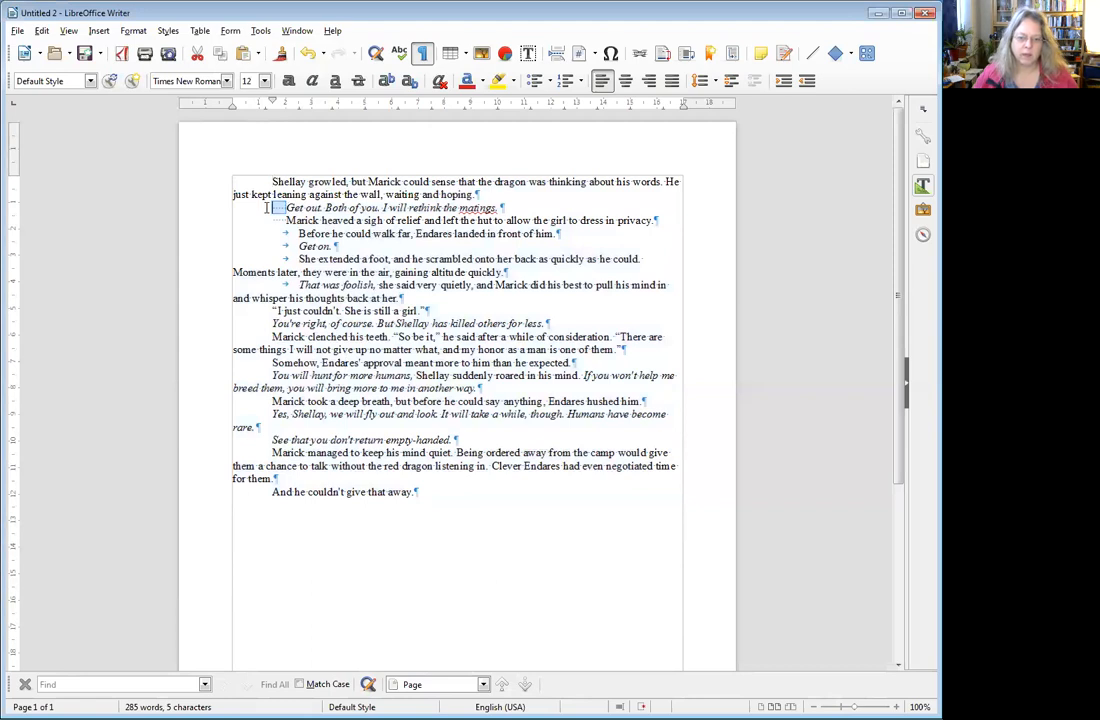
key(Delete)
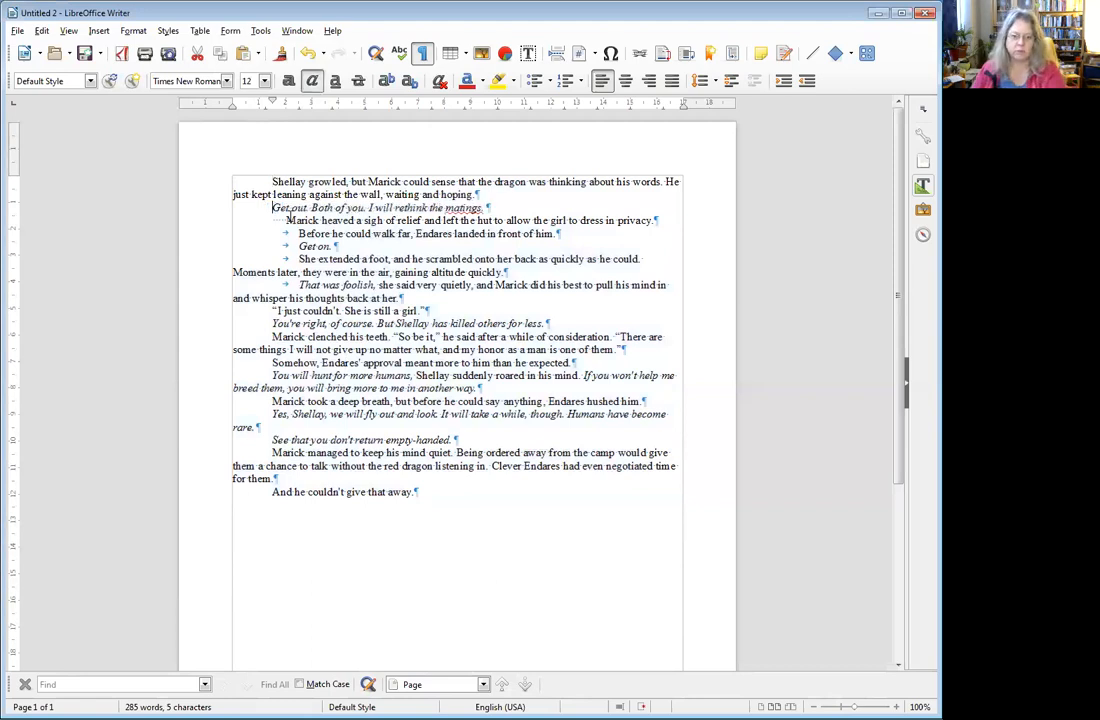
key(Delete)
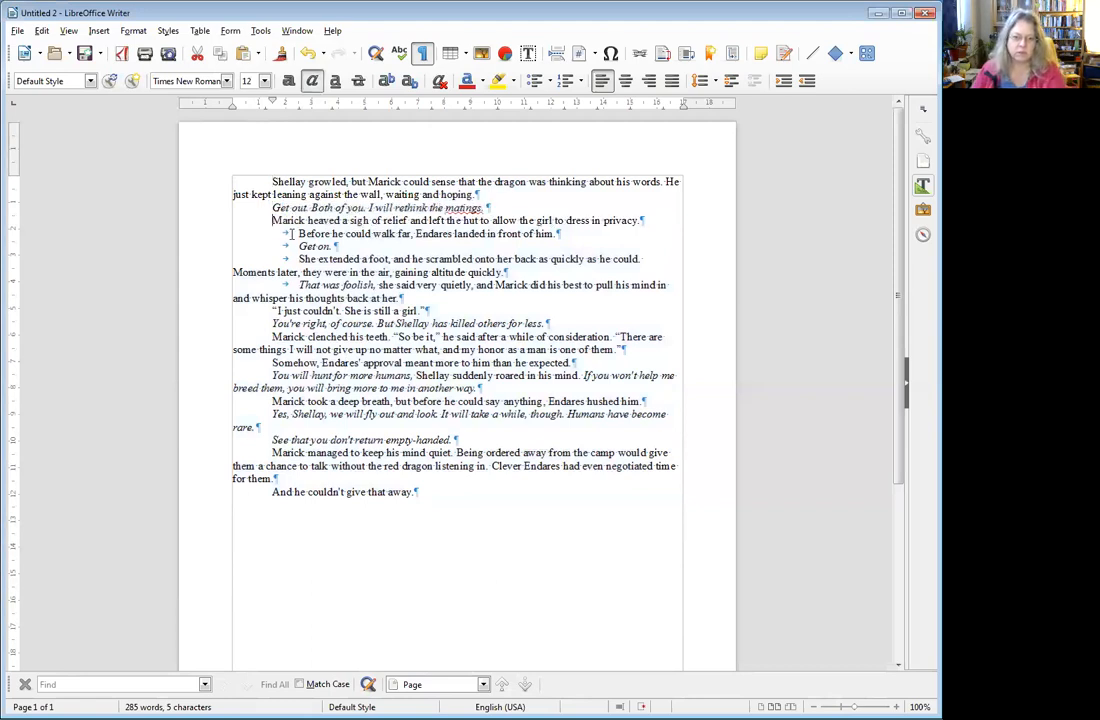
Delete the leading tabs from the four paragraphs running from "Before he could walk far" through "That was foolish".
drag(299, 234, 273, 234)
key(Delete)
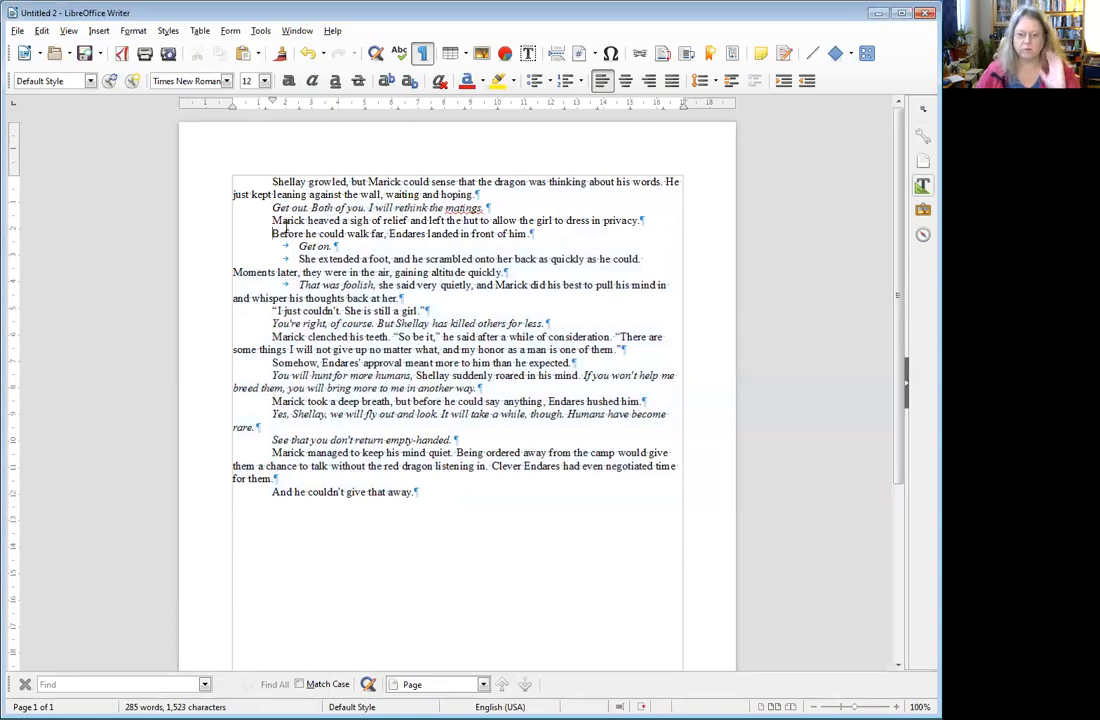
drag(297, 246, 276, 248)
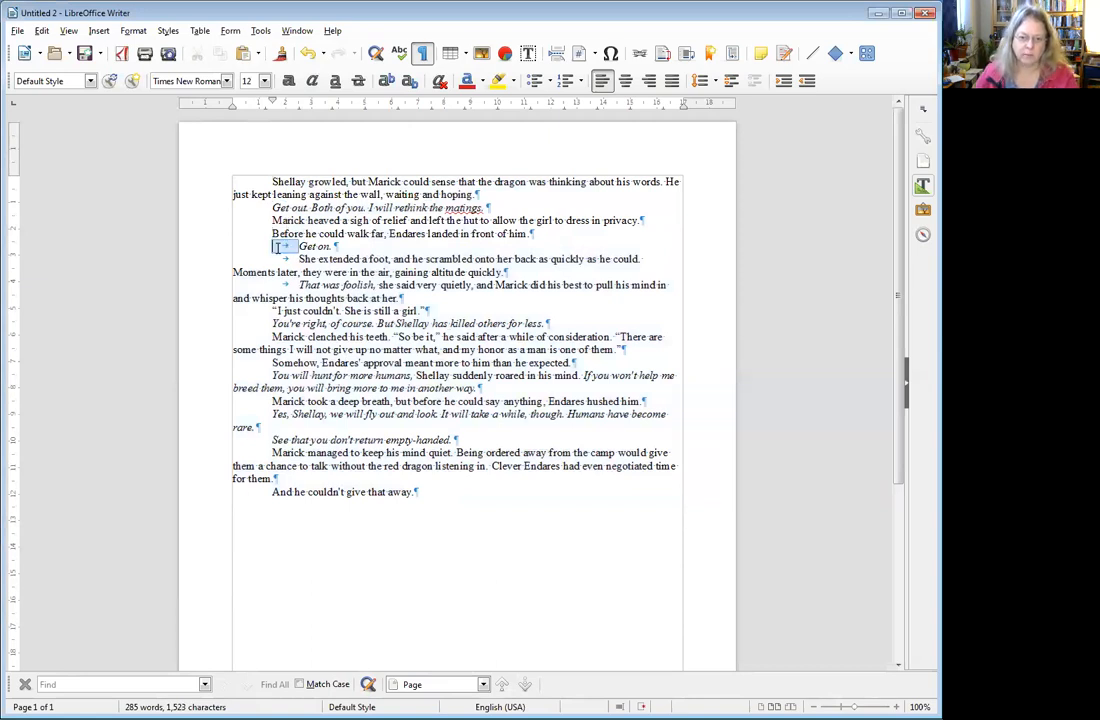
key(Delete)
drag(297, 259, 273, 286)
key(Delete)
key(Delete)
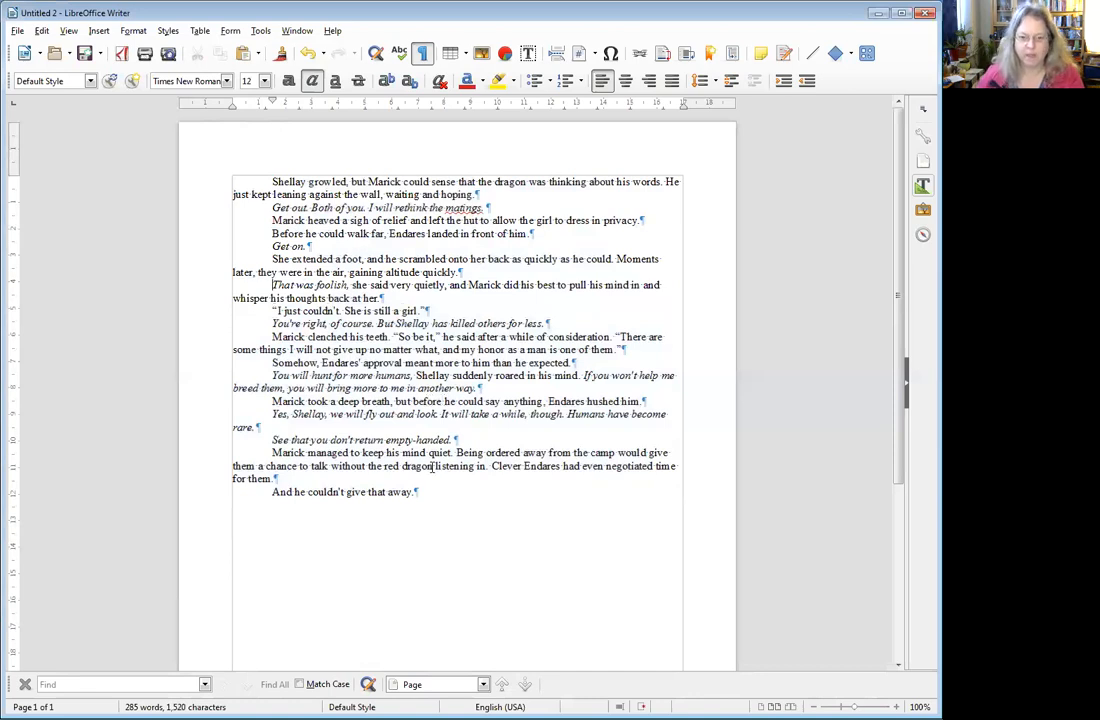
Select the entire story text and set its line spacing to 1.15 lines.
drag(425, 493, 271, 184)
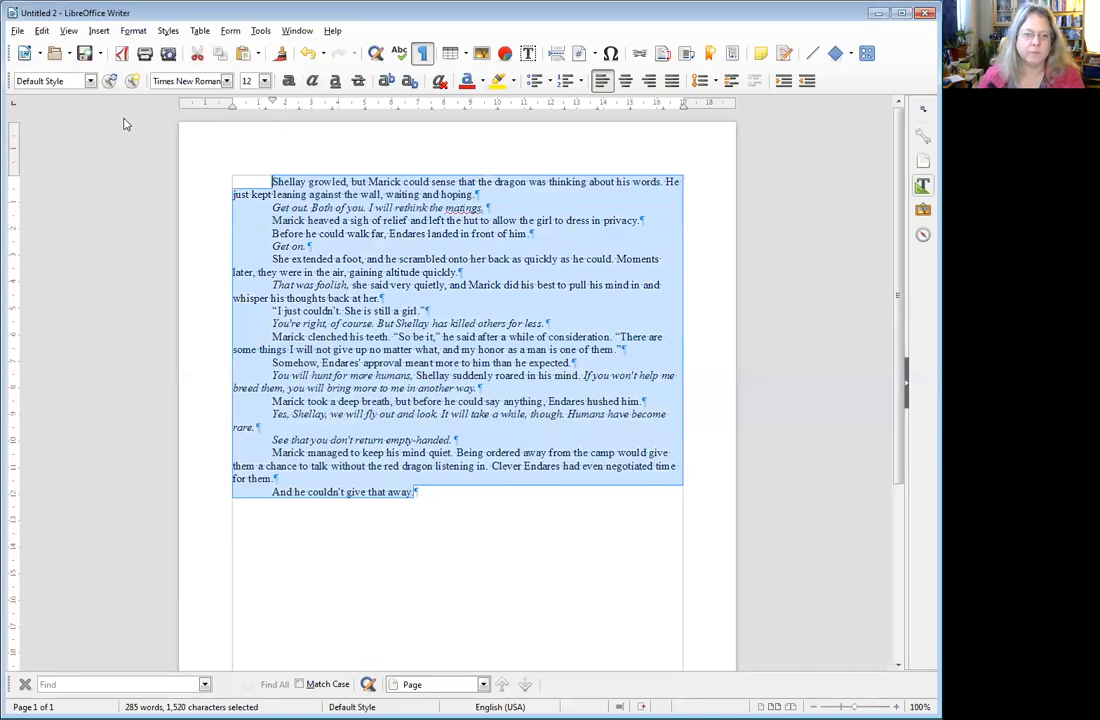
click(133, 30)
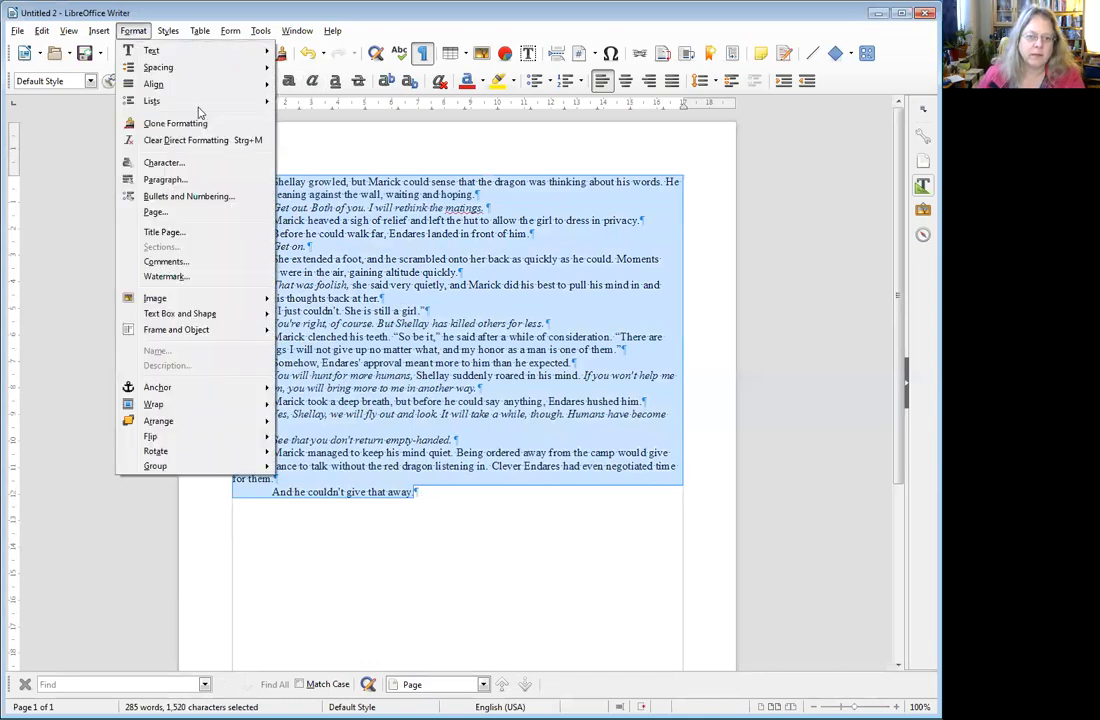
click(151, 184)
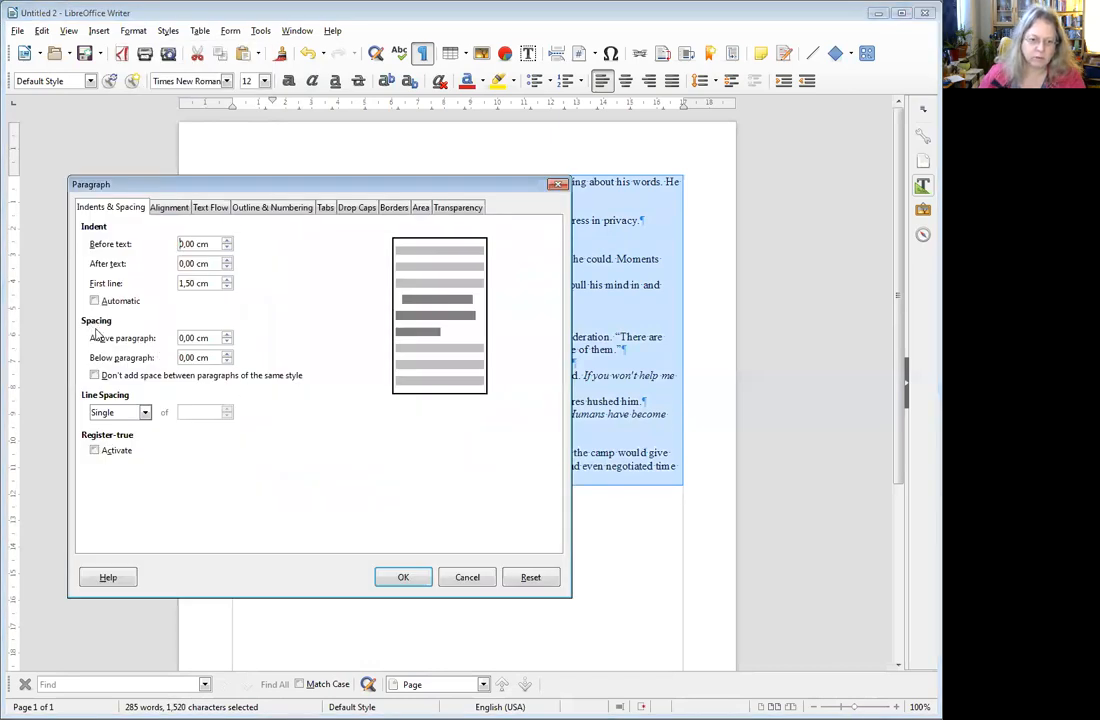
click(145, 412)
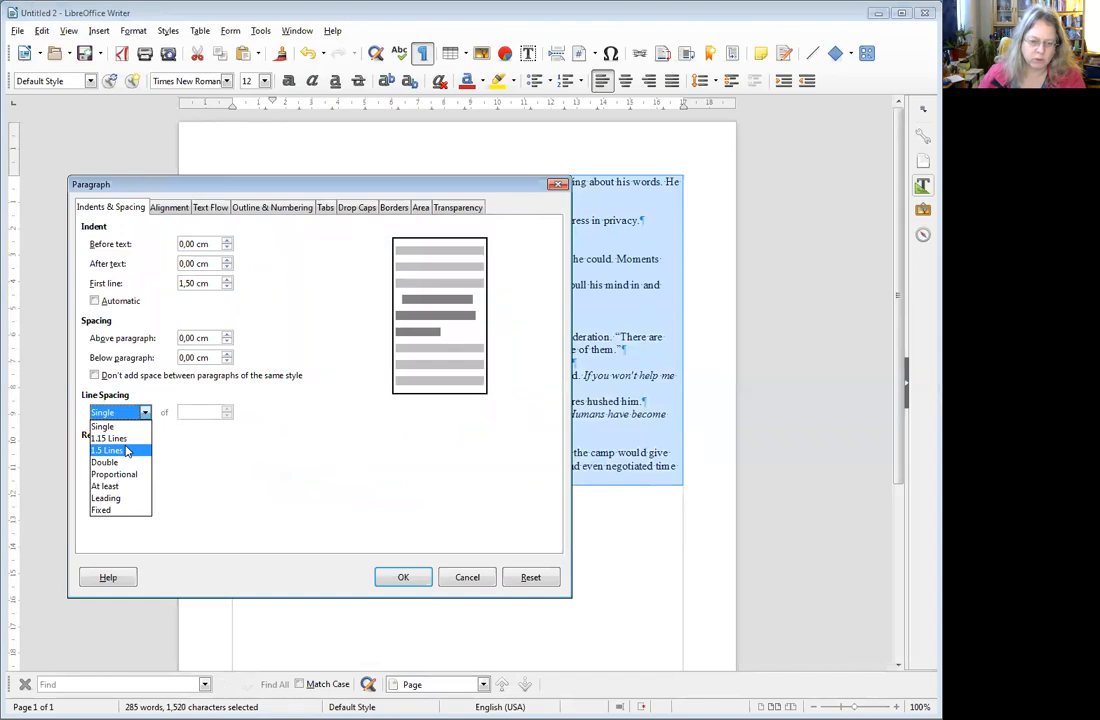
click(120, 439)
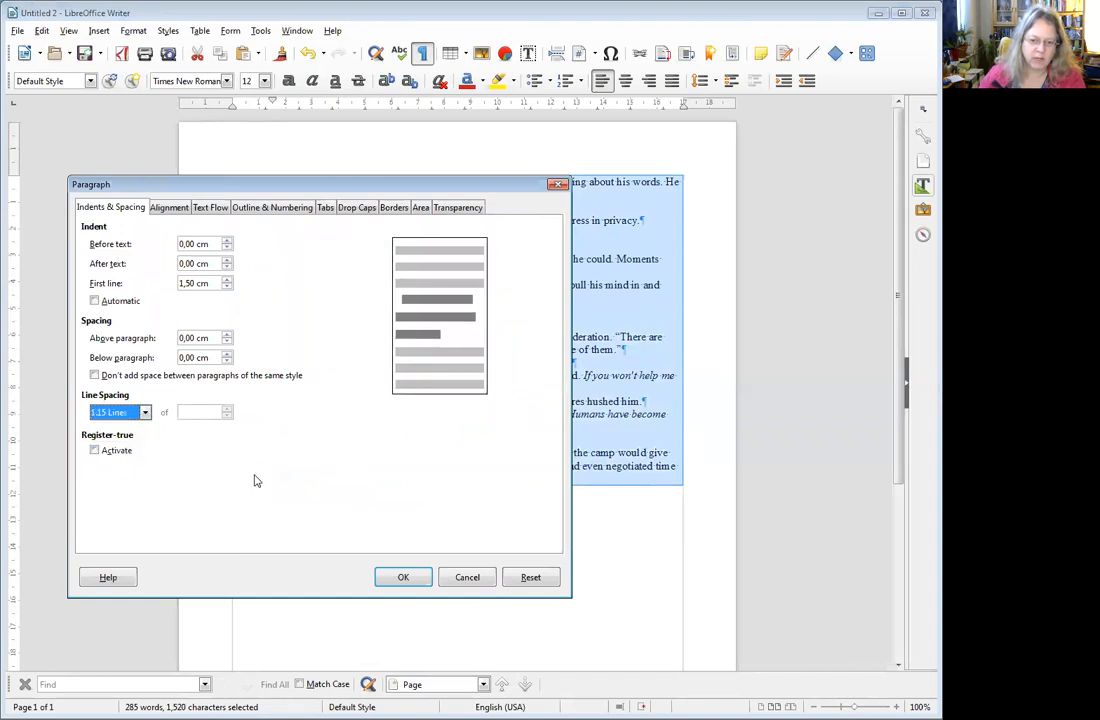
key(Return)
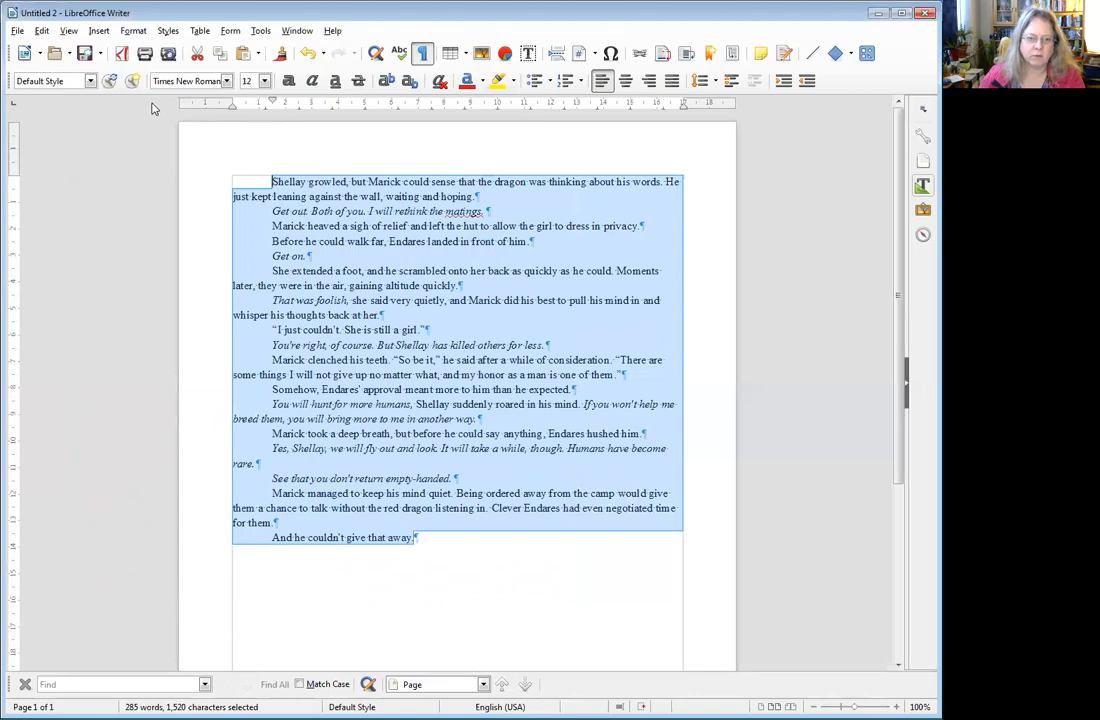
Set the line spacing of all the selected paragraphs to 1.5 lines and clear the selection.
click(122, 31)
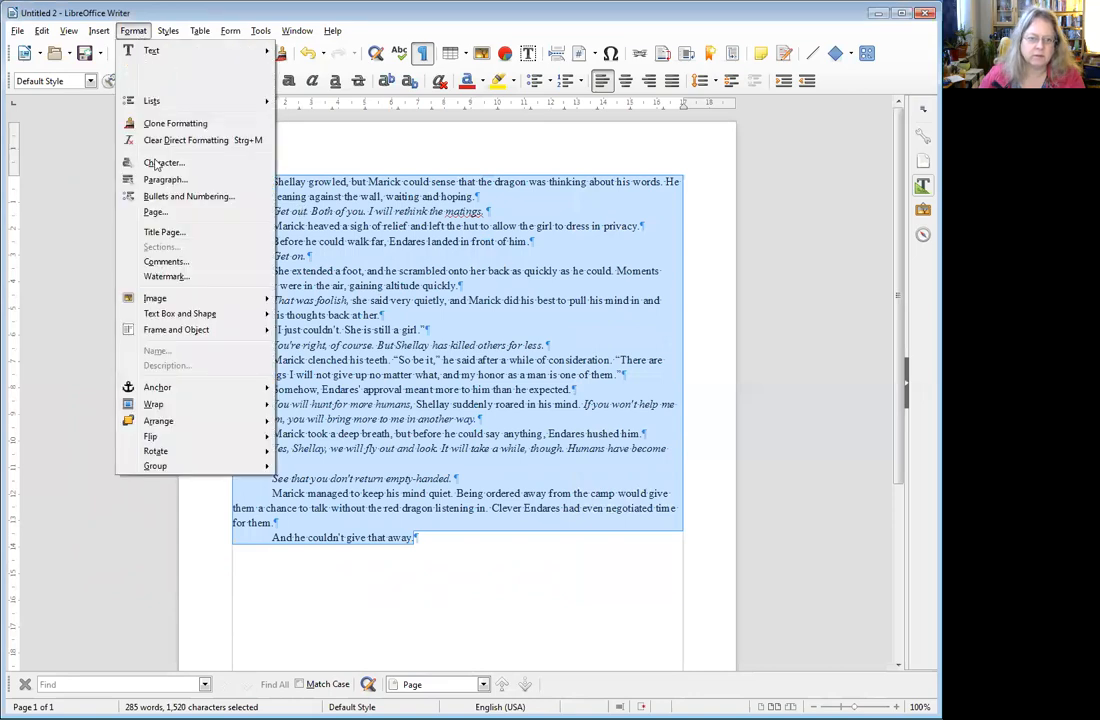
click(156, 182)
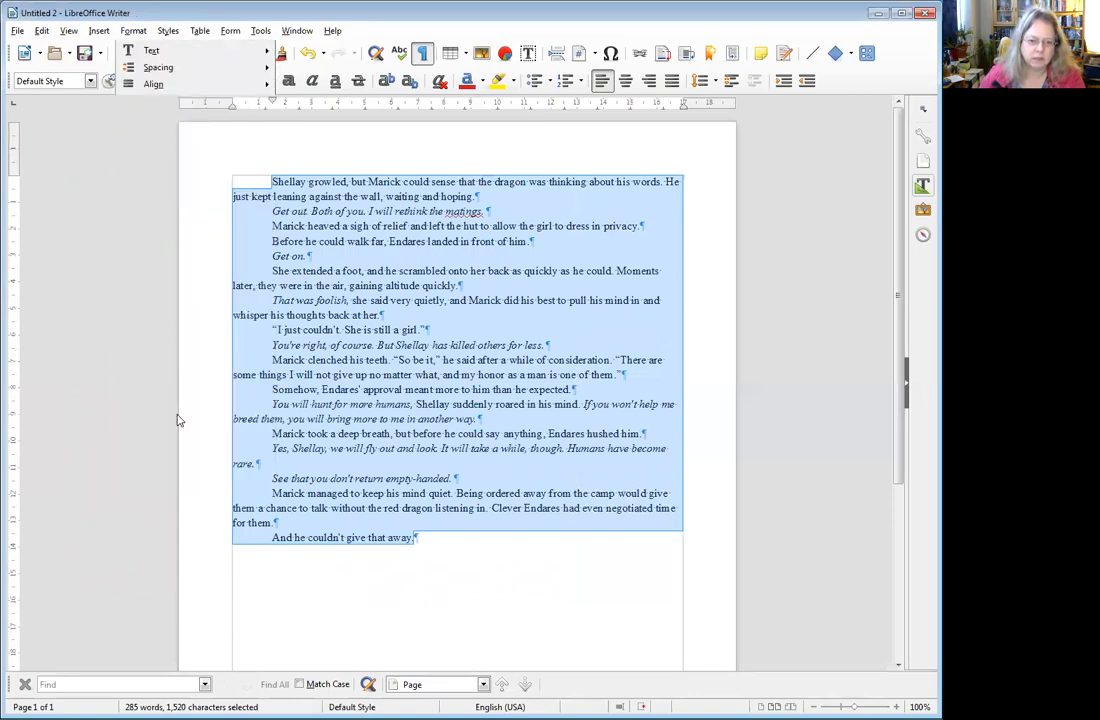
click(145, 412)
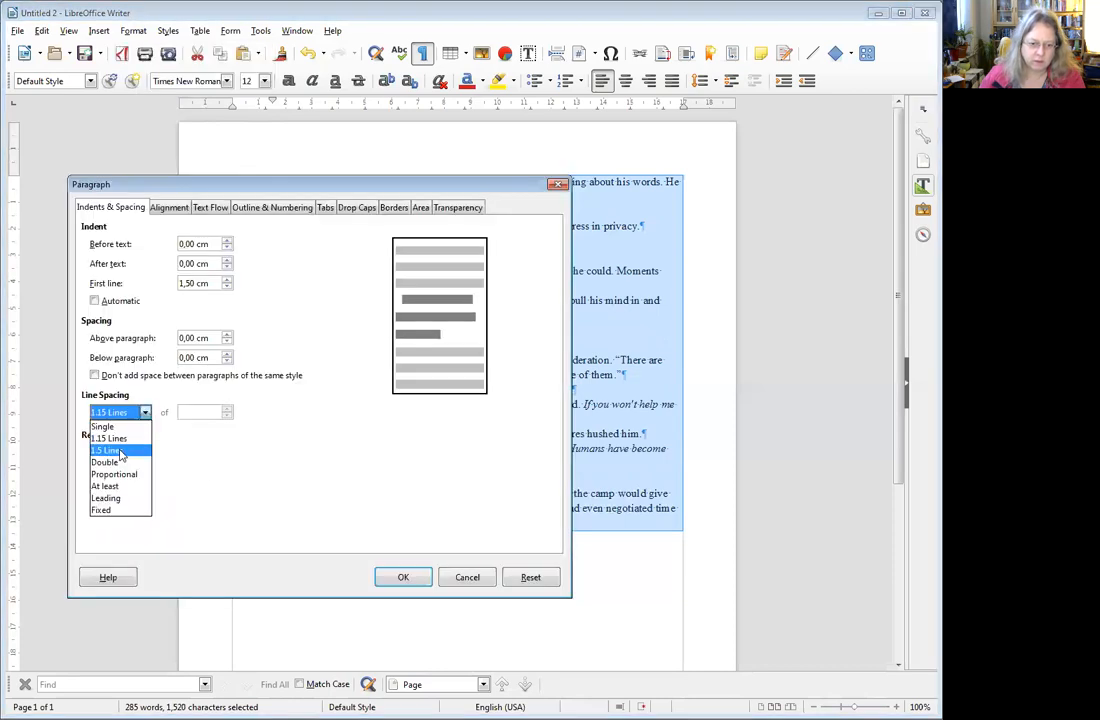
click(110, 452)
click(400, 577)
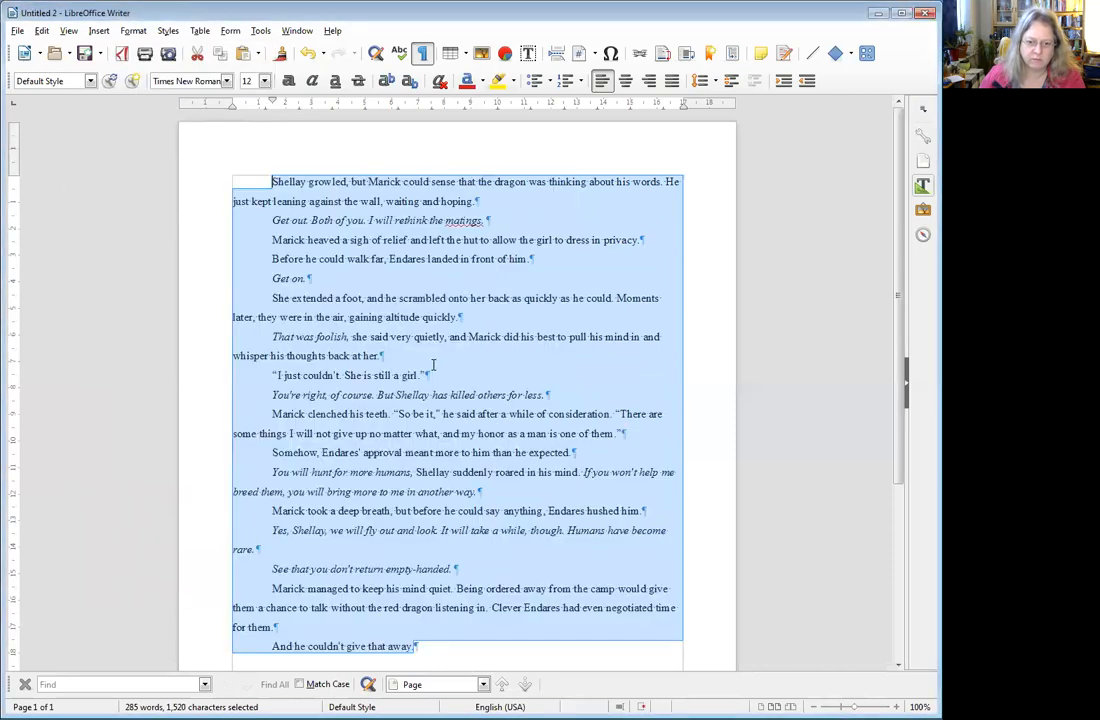
scroll(443, 395, down, 1)
click(479, 310)
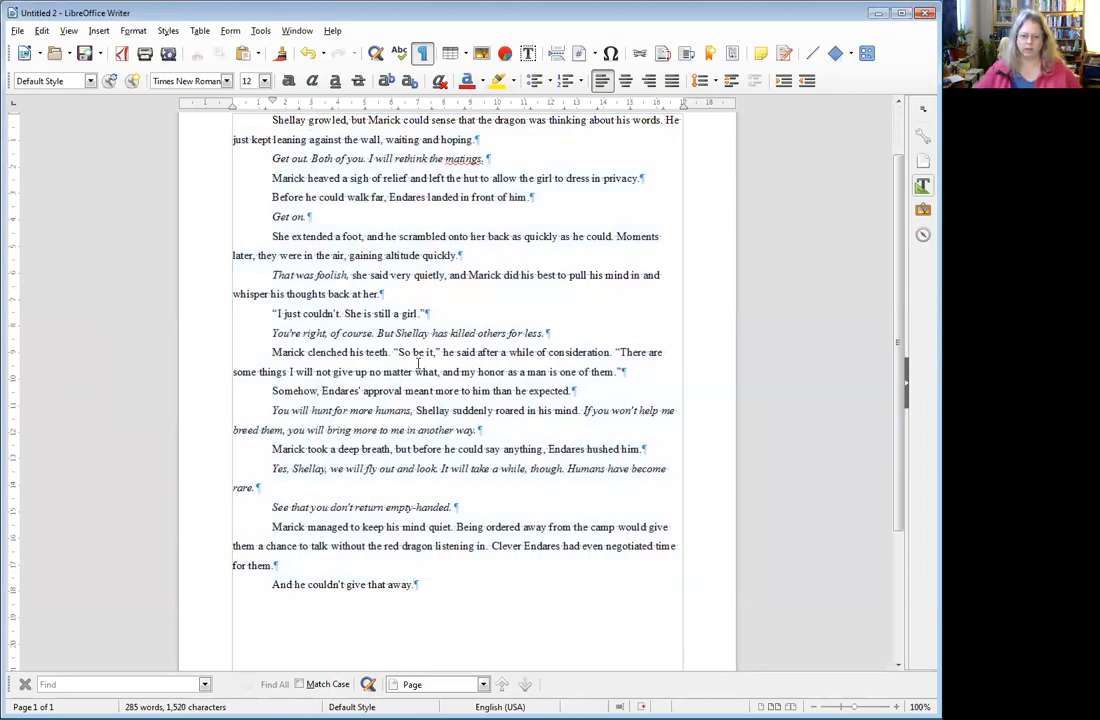
scroll(418, 362, up, 1)
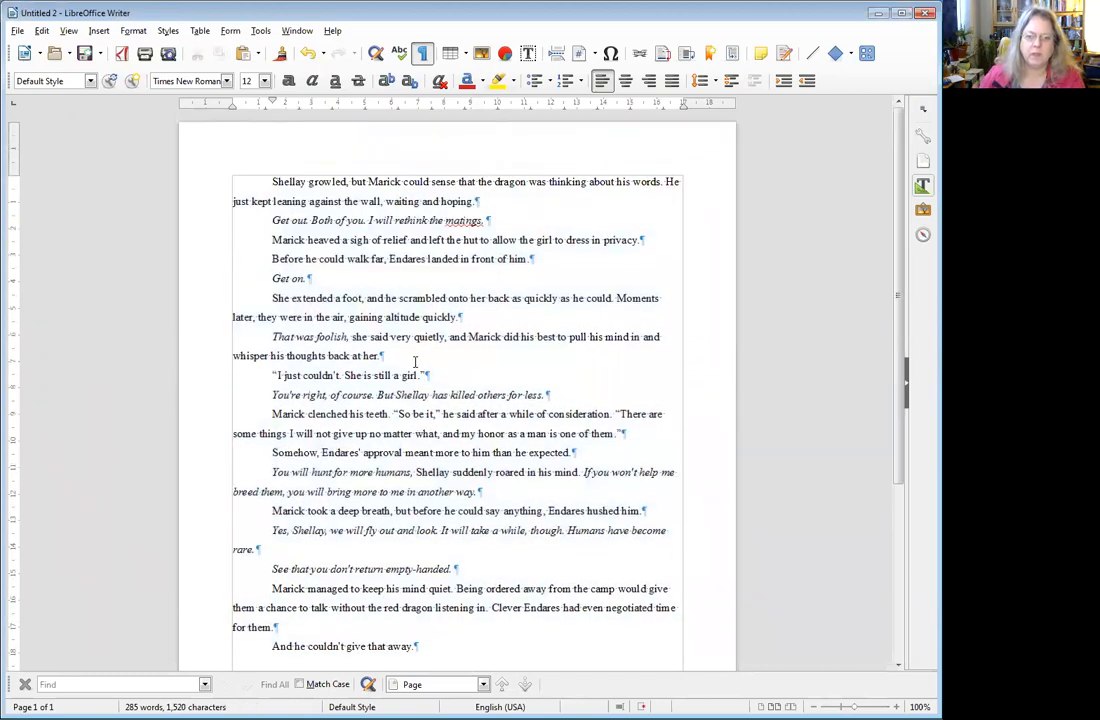
scroll(415, 362, down, 1)
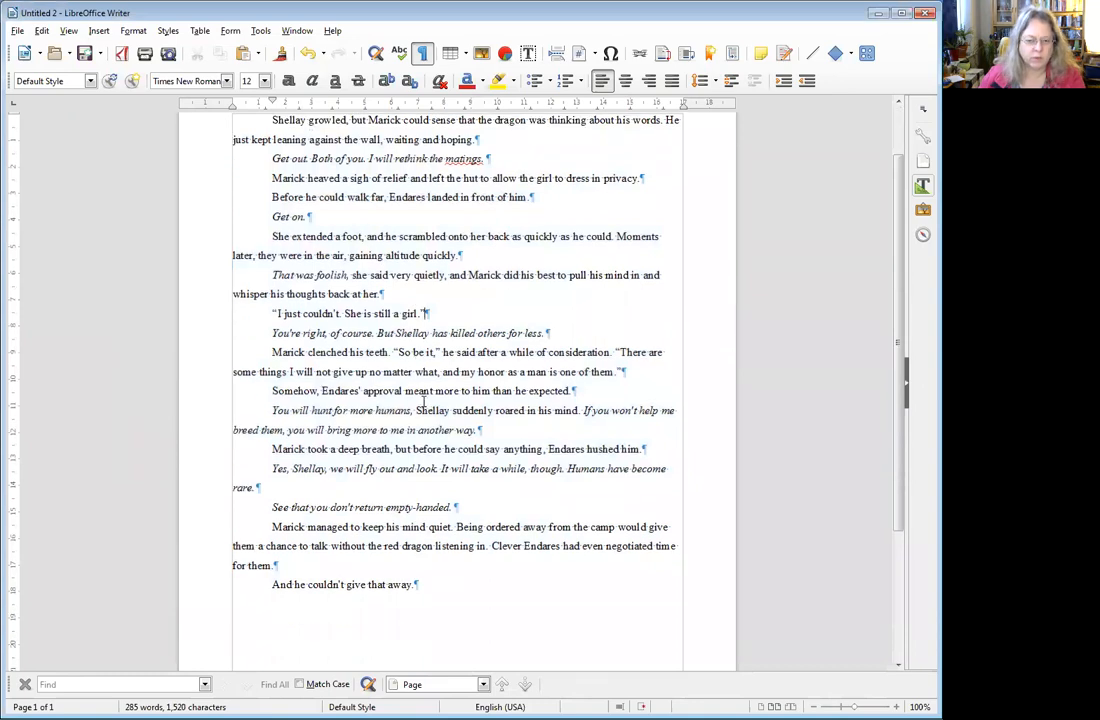
scroll(418, 400, up, 1)
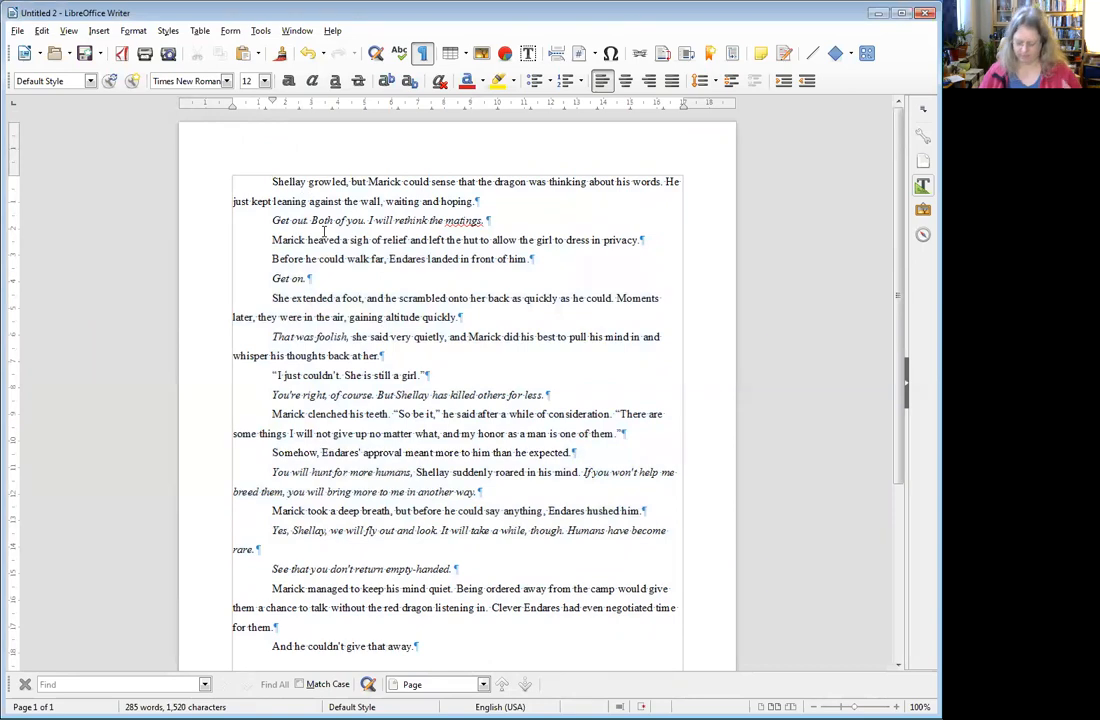
Insert the heading "Chapter 15" above the first paragraph, with three empty paragraphs between the heading and the story text.
key(Return)
key(Return)
key(Return)
key(Return)
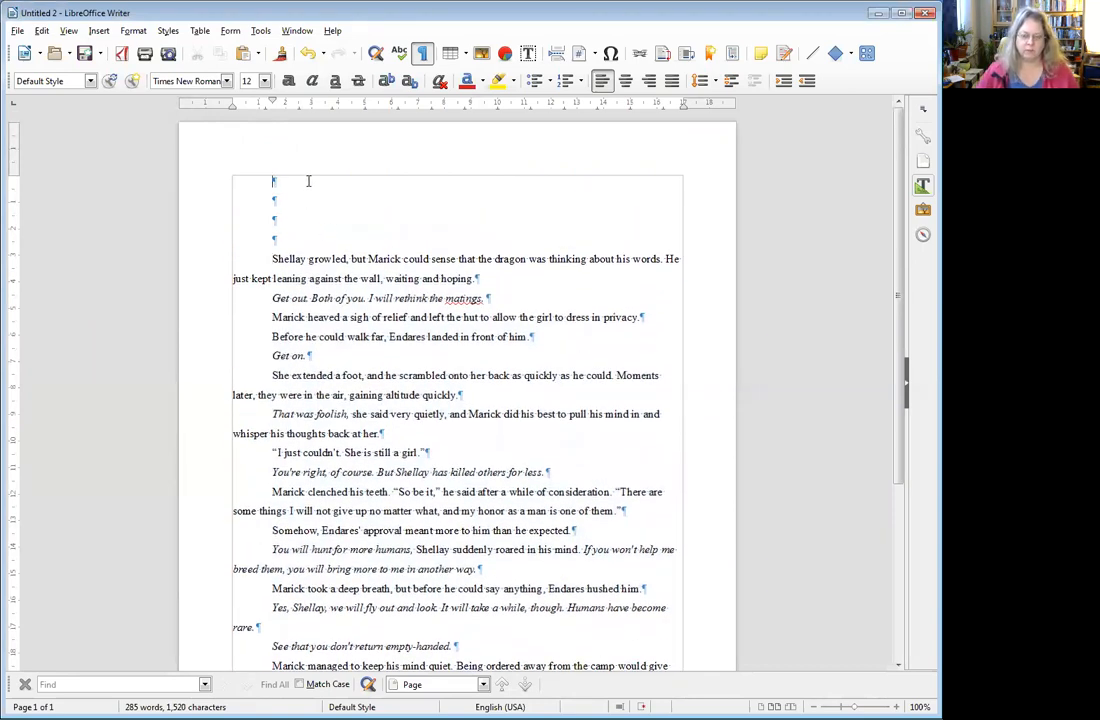
text(Chaper)
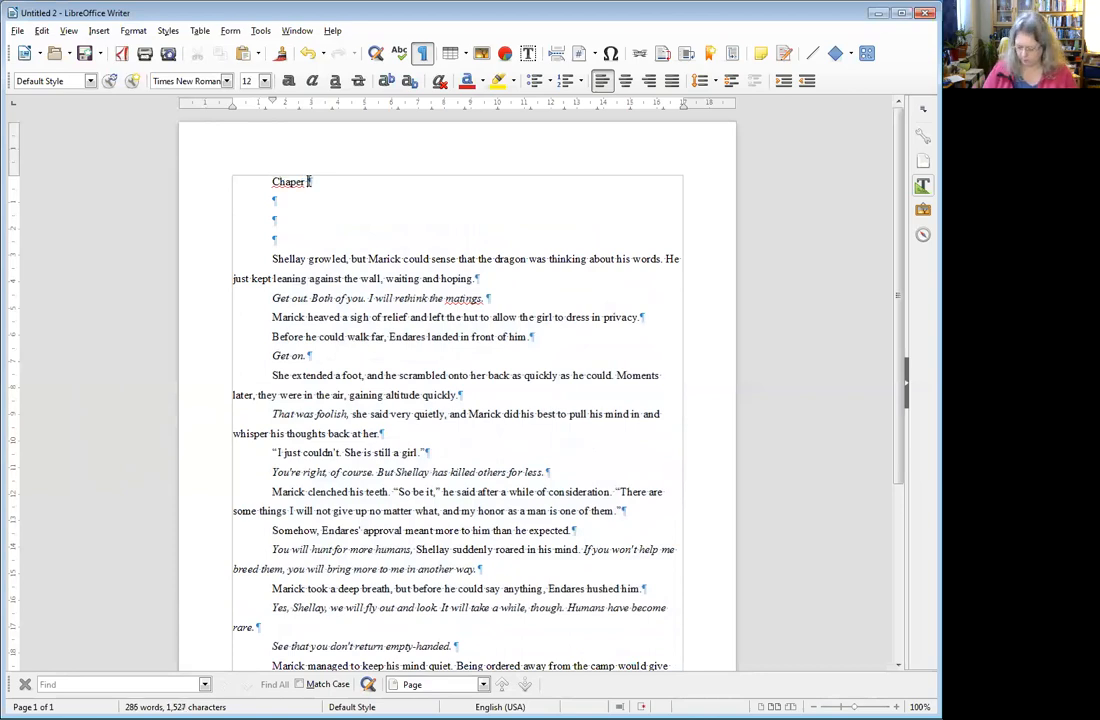
key(BackSpace)
key(BackSpace)
text(ter)
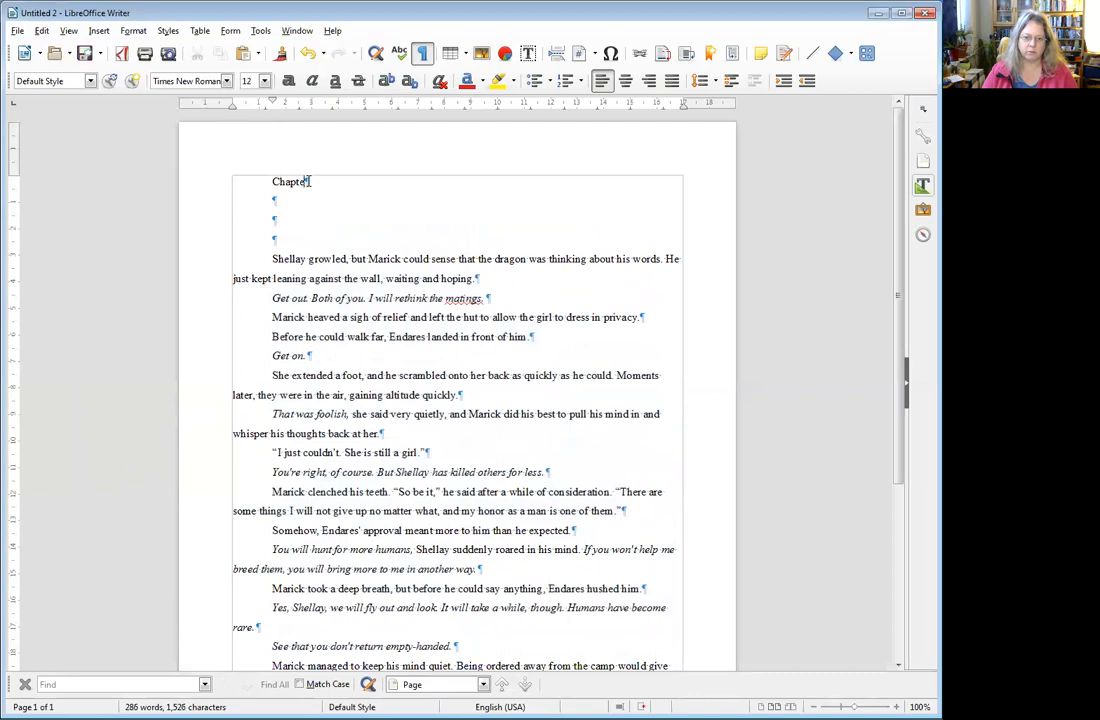
text( 15)
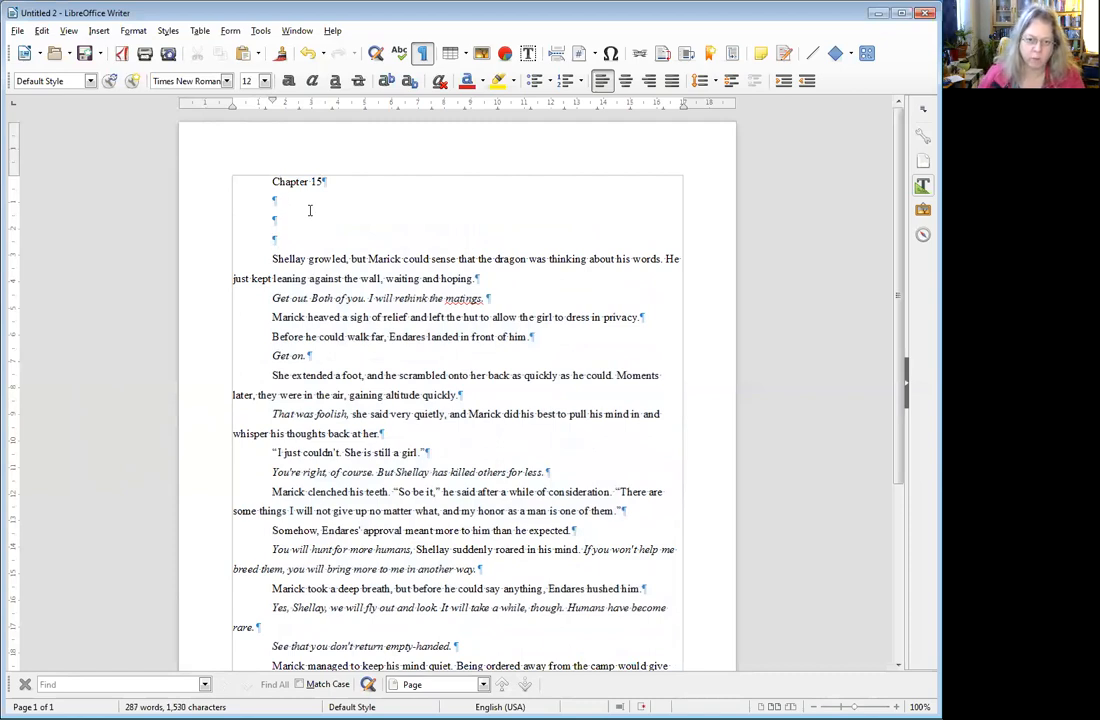
Format the "Chapter 15" heading in bold at 16 pt.
drag(270, 181, 331, 182)
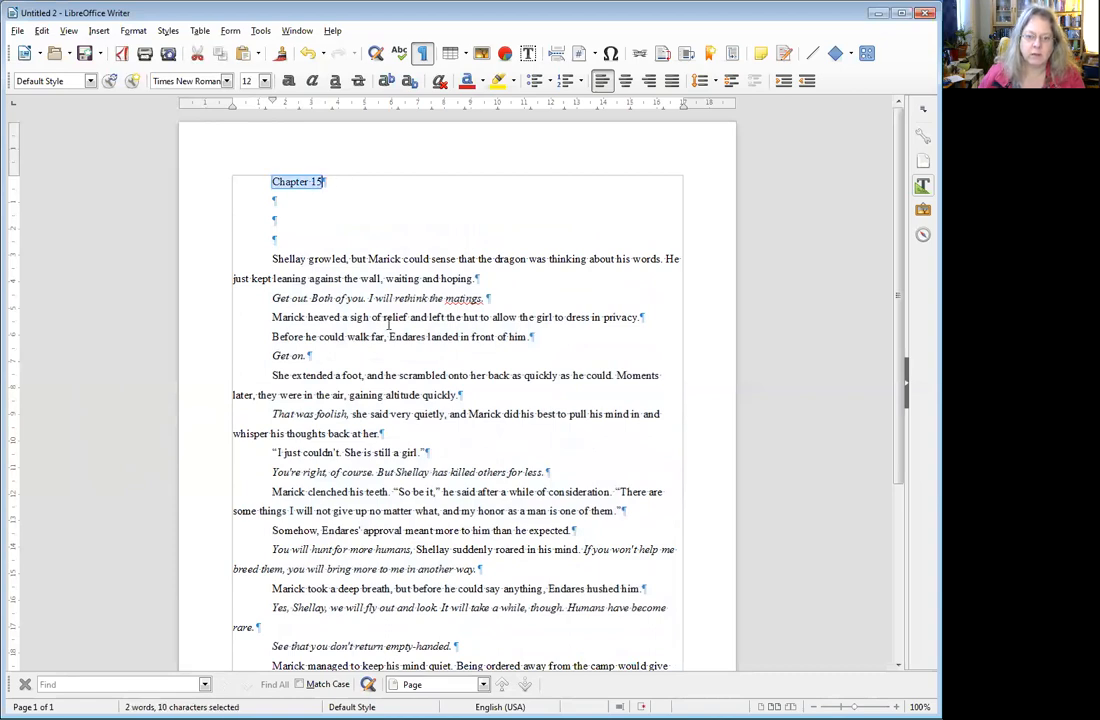
click(264, 81)
click(254, 204)
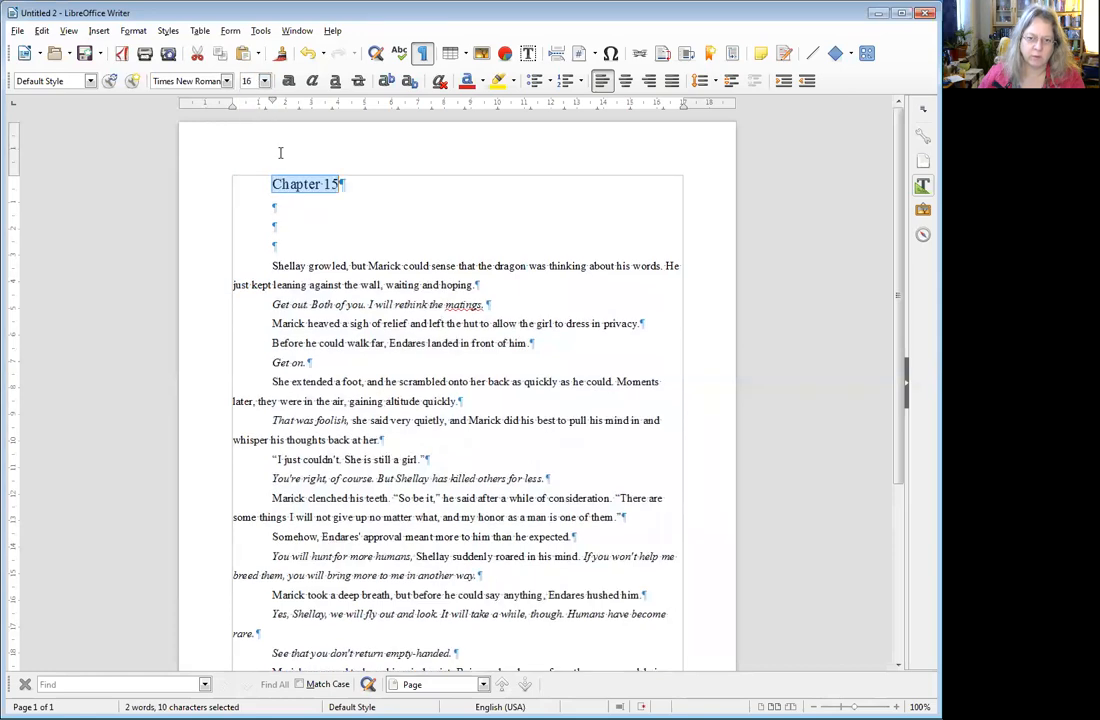
click(328, 230)
drag(343, 185, 268, 185)
click(288, 81)
click(291, 207)
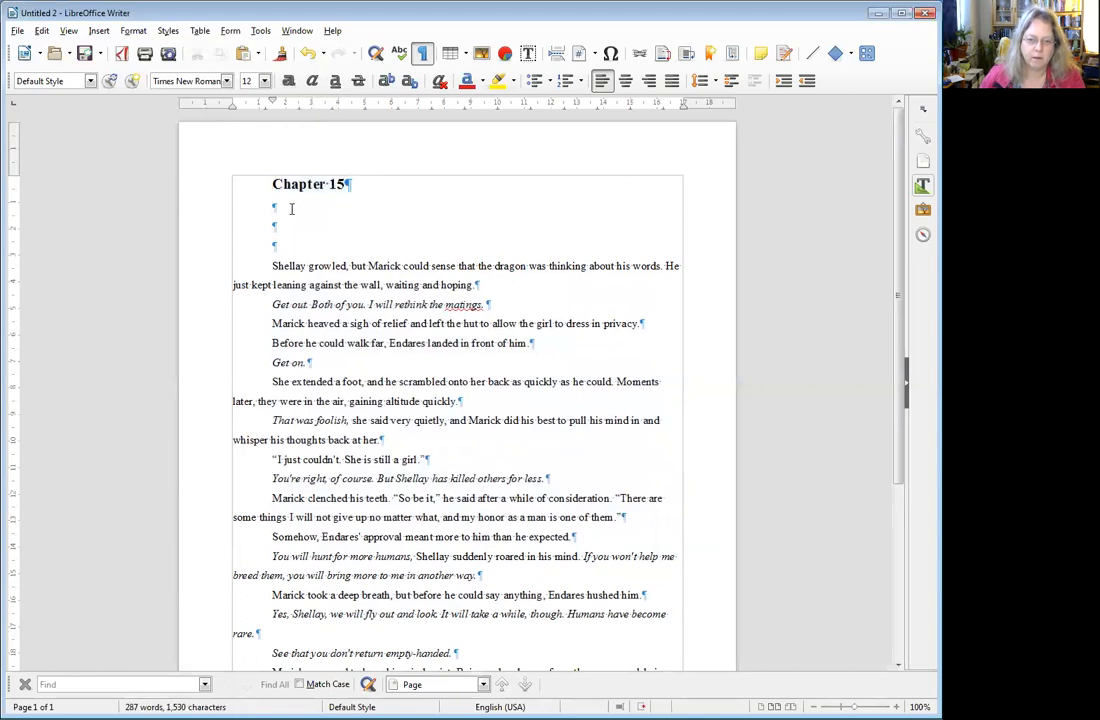
Center the "Chapter 15" heading horizontally.
click(278, 183)
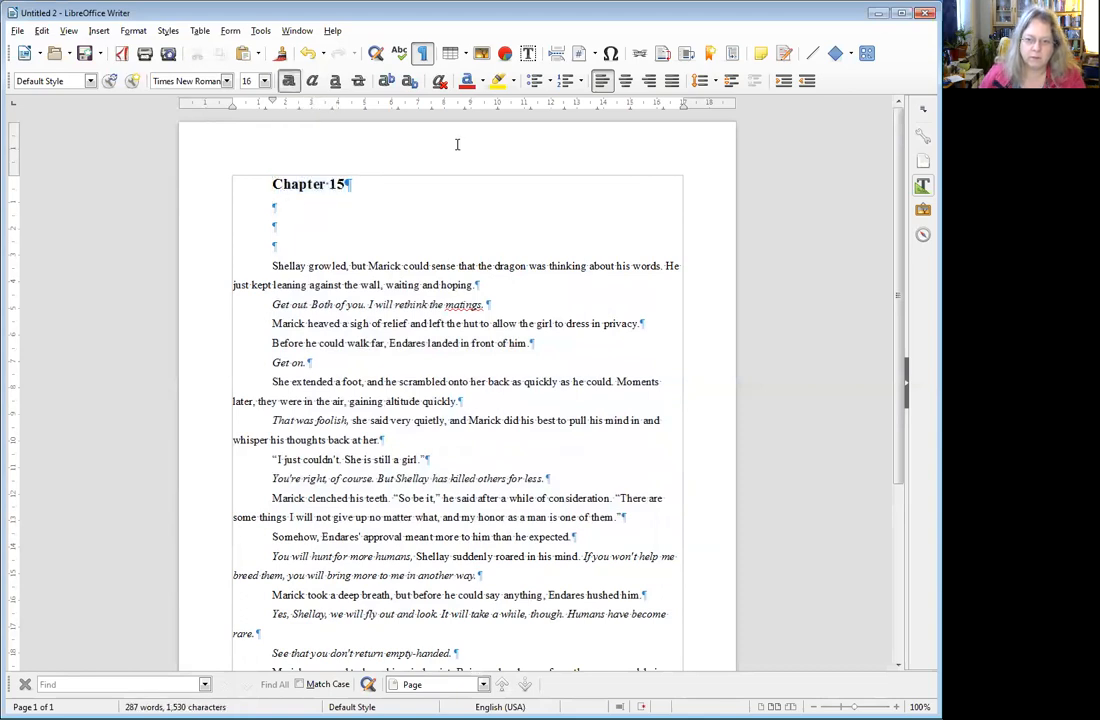
click(626, 82)
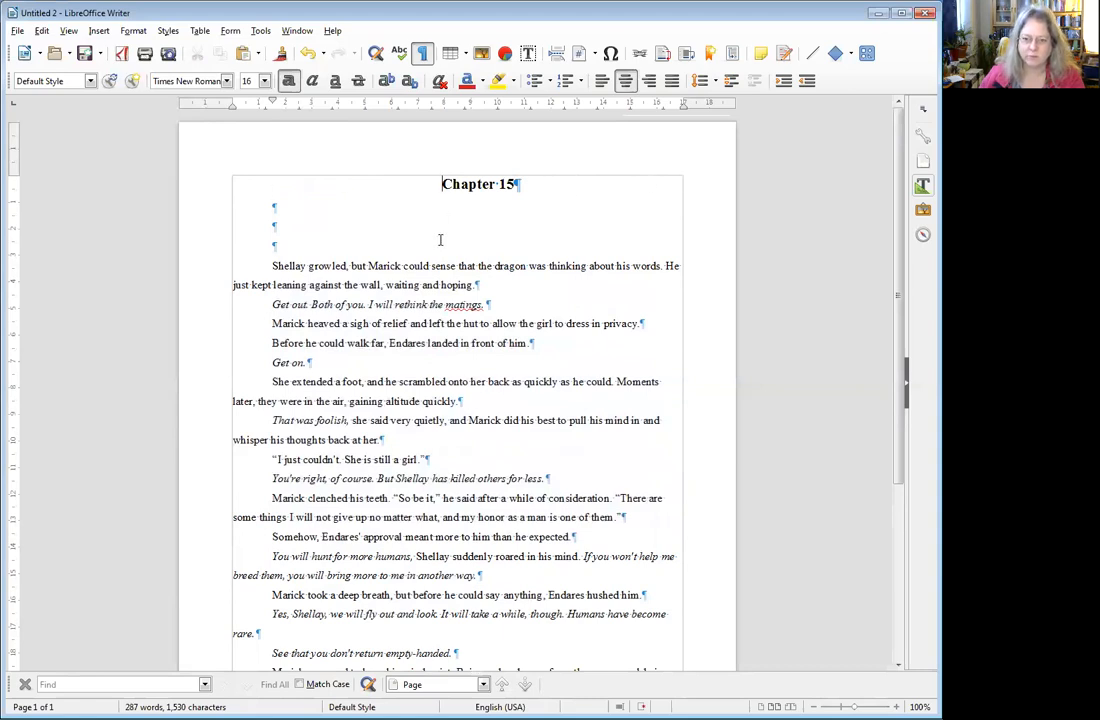
triple_click(442, 183)
click(443, 183)
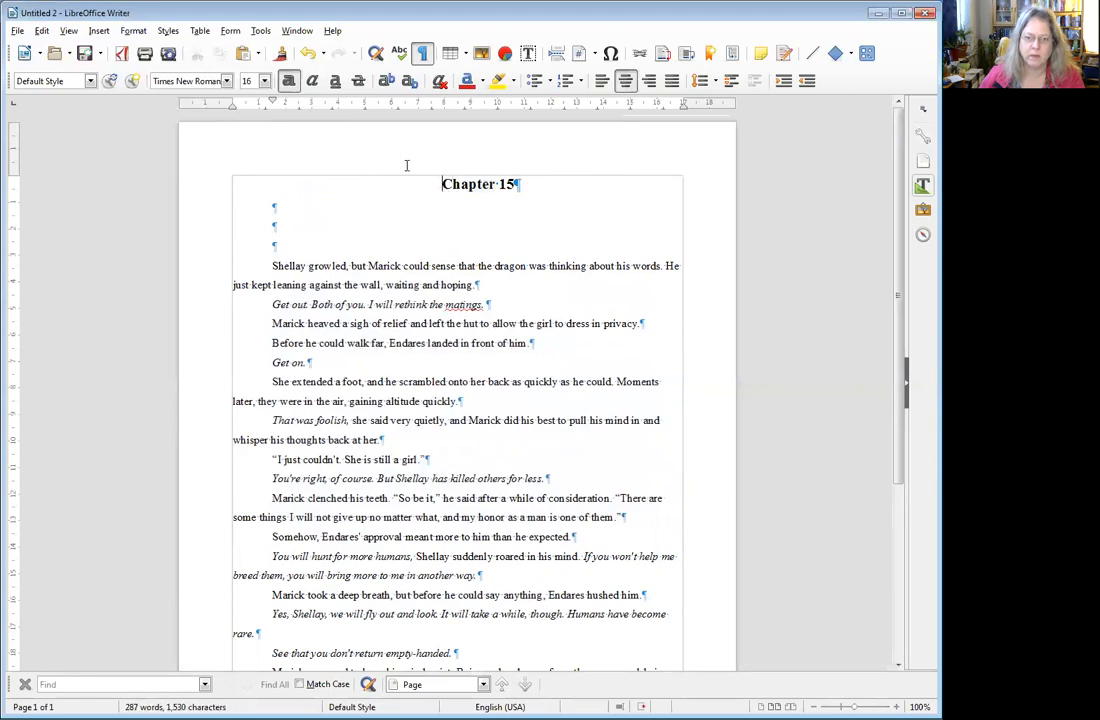
Set the first-line indent of the "Chapter 15" heading to 0 cm.
drag(522, 184, 417, 164)
click(133, 31)
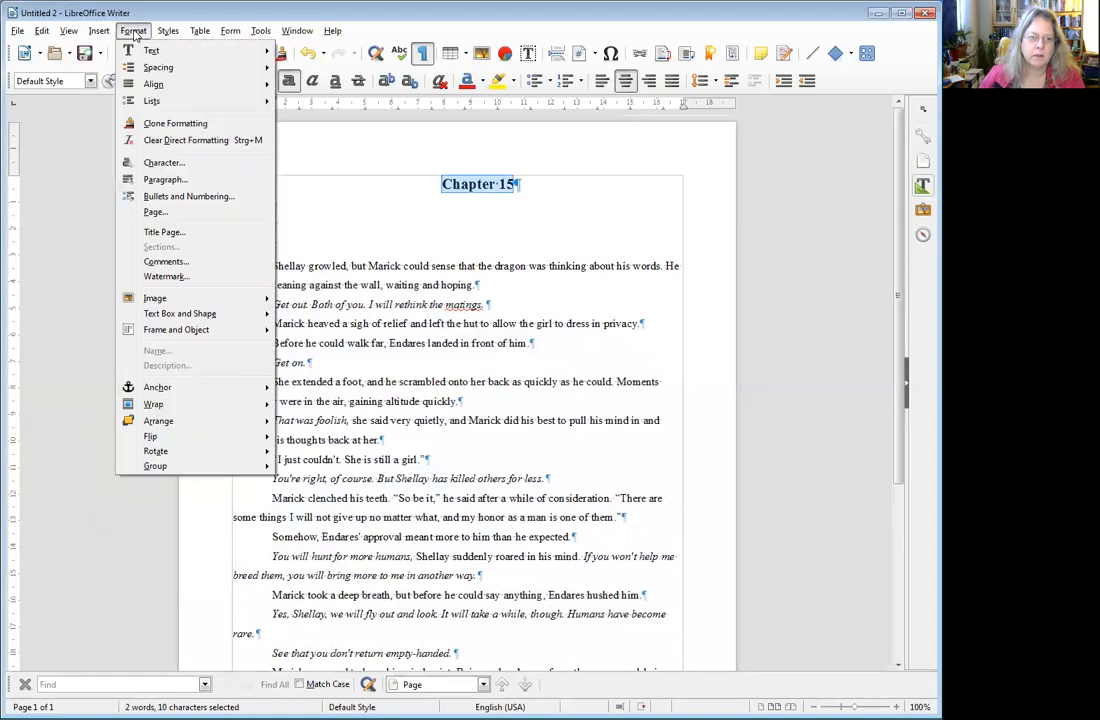
click(146, 181)
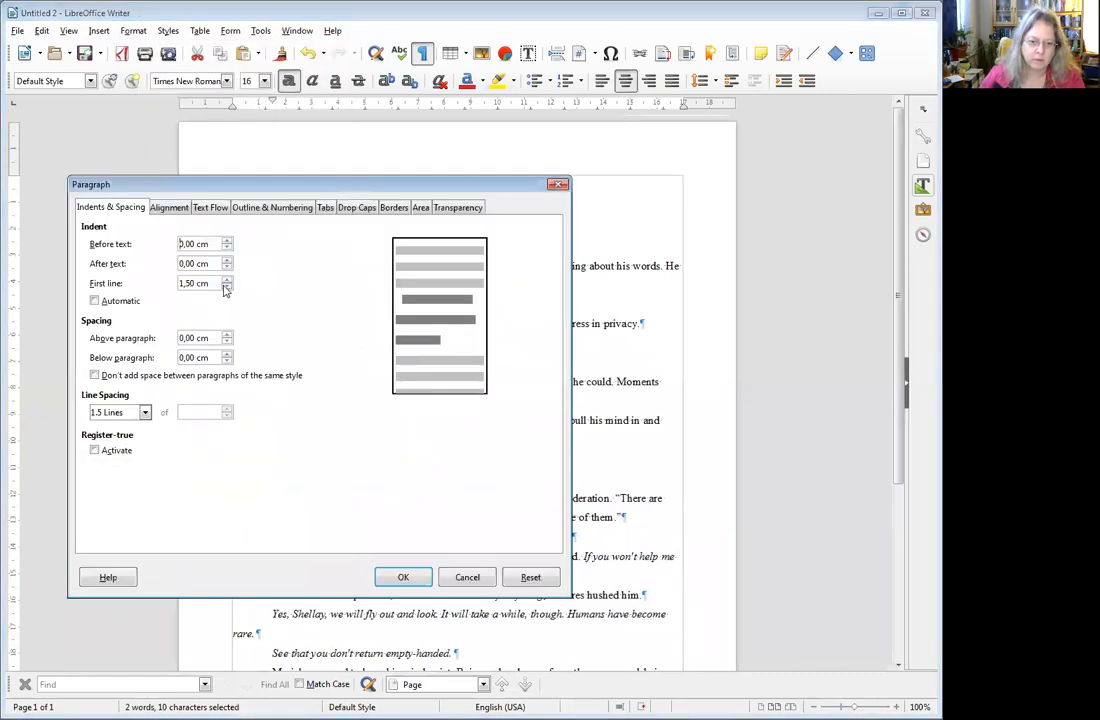
double_click(195, 284)
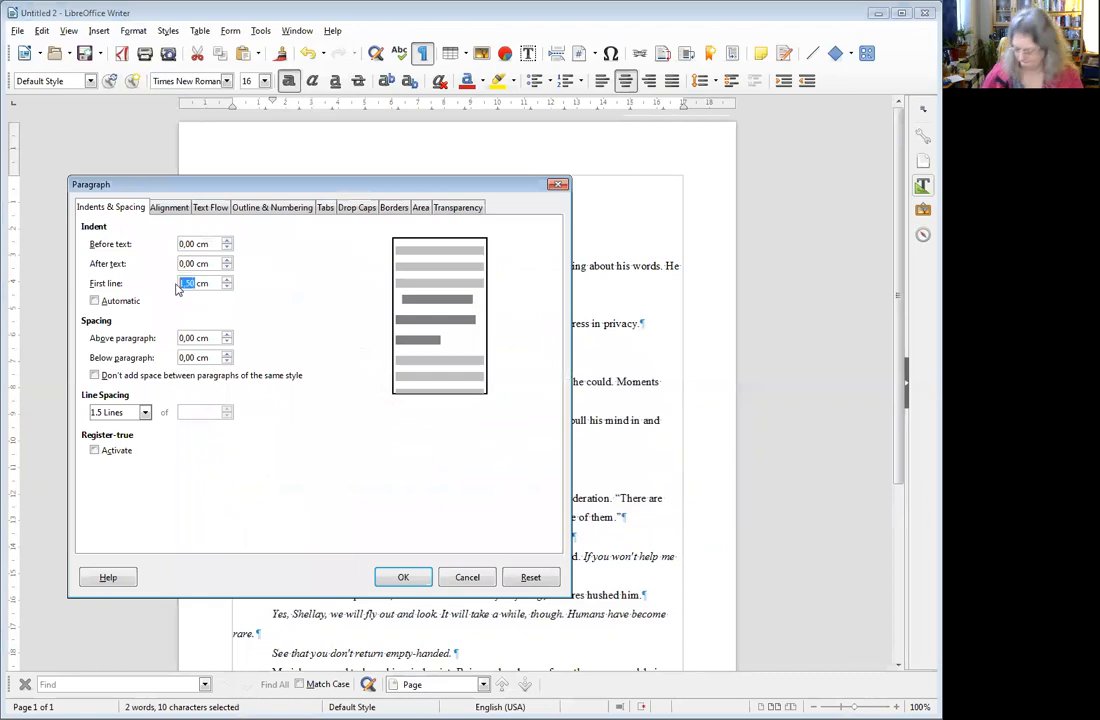
text(0)
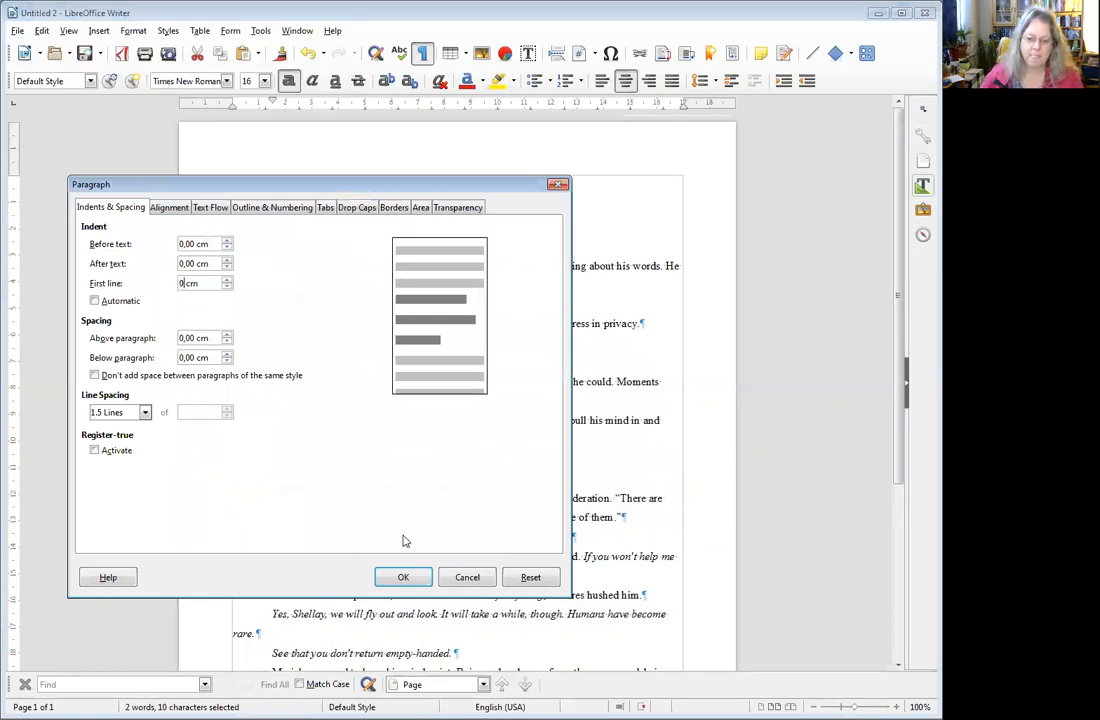
click(403, 578)
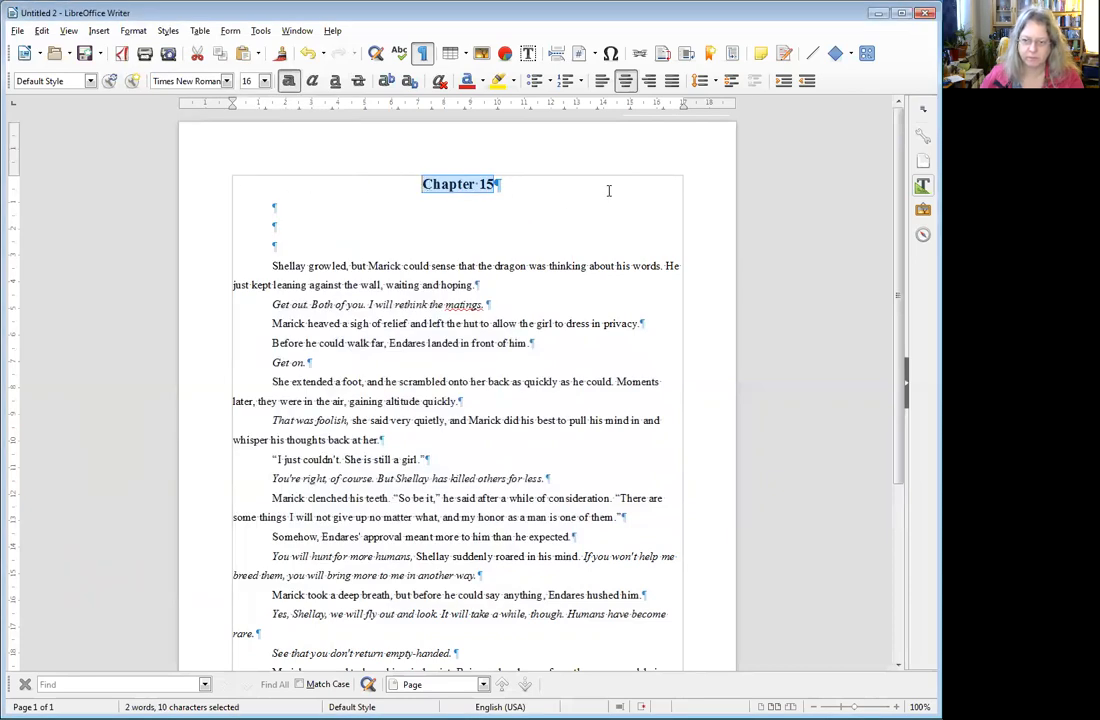
Set the spacing below the "Chapter 15" heading paragraph to 2 cm.
click(493, 176)
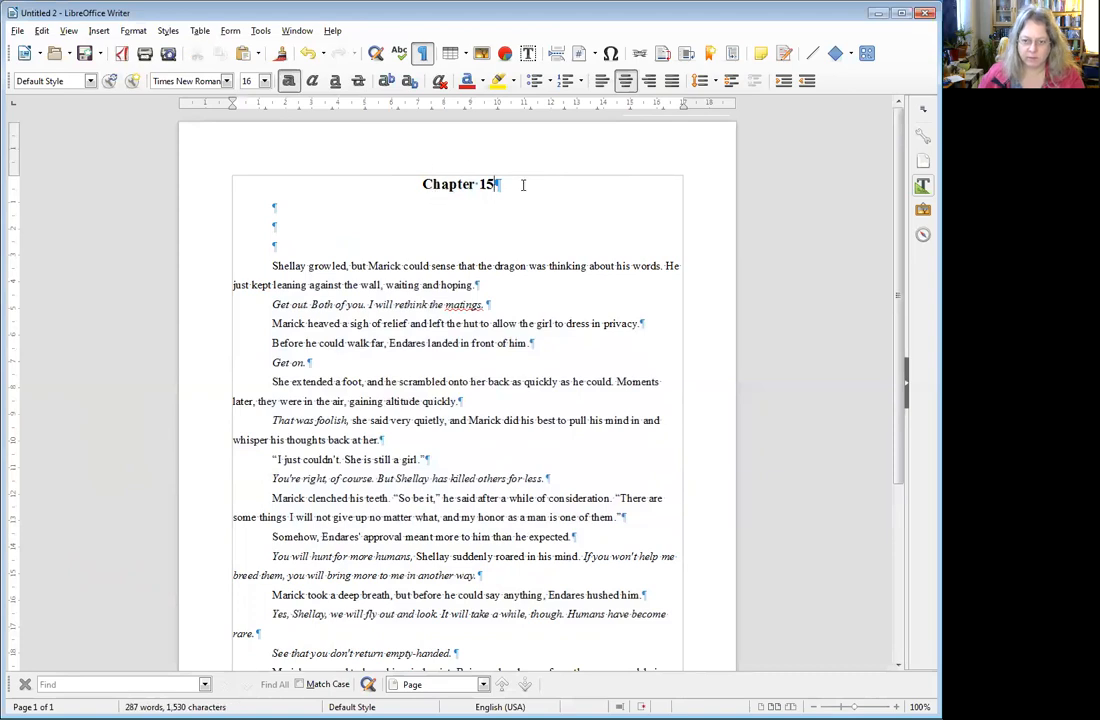
click(133, 30)
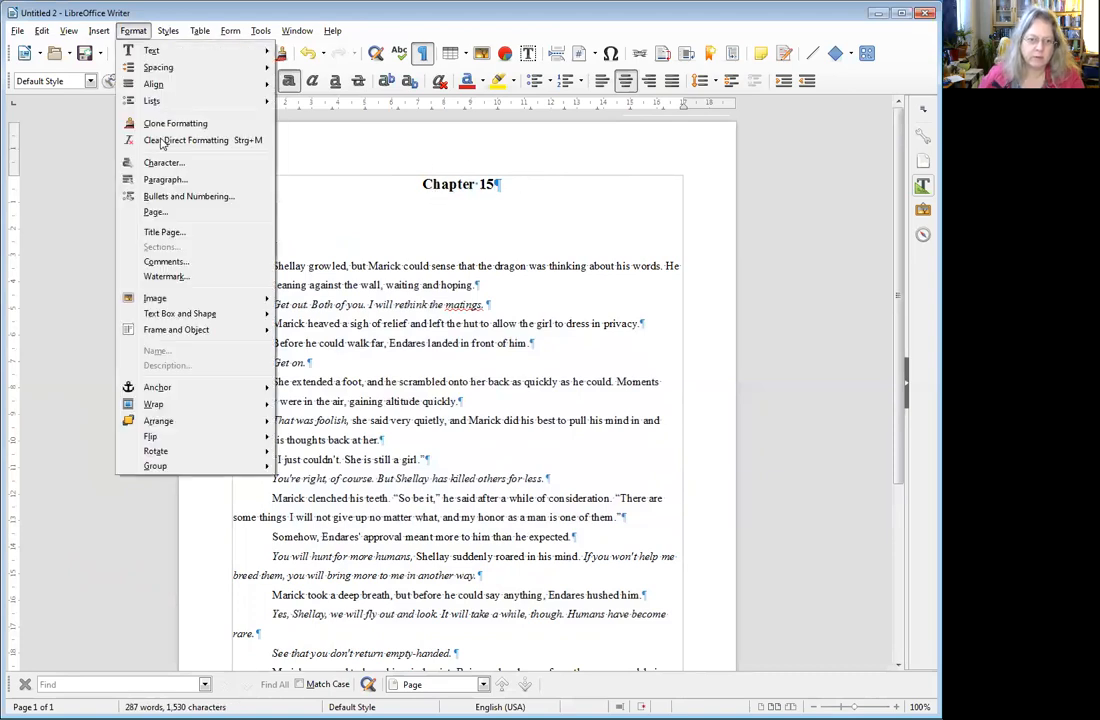
click(245, 420)
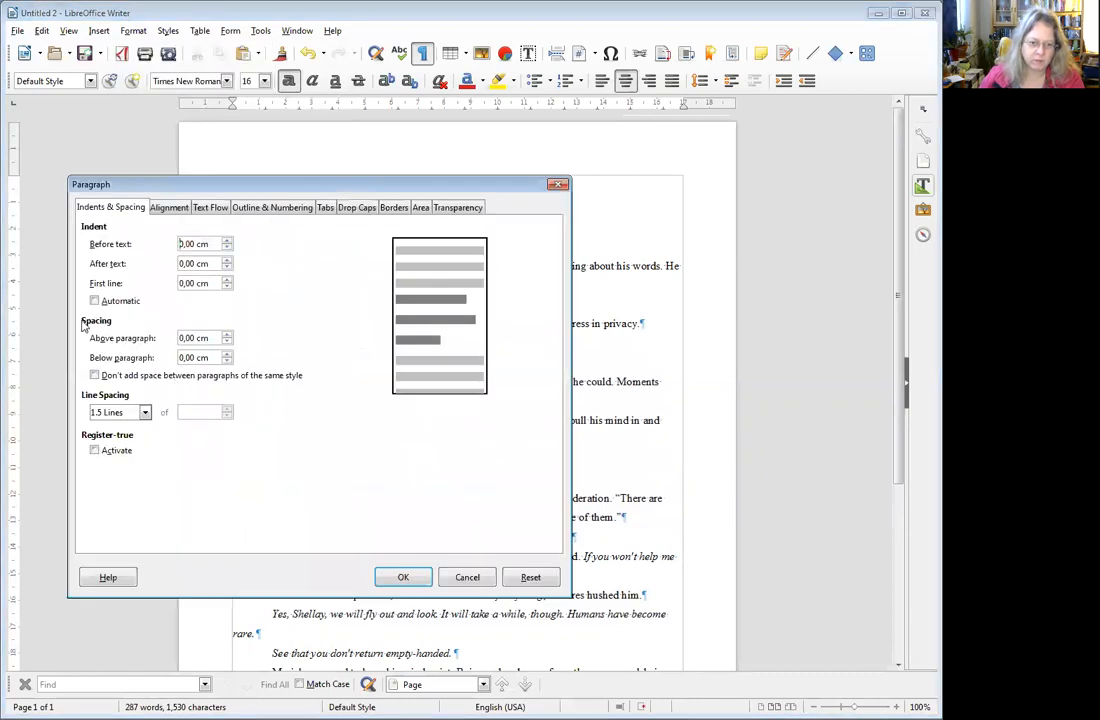
drag(195, 359, 174, 359)
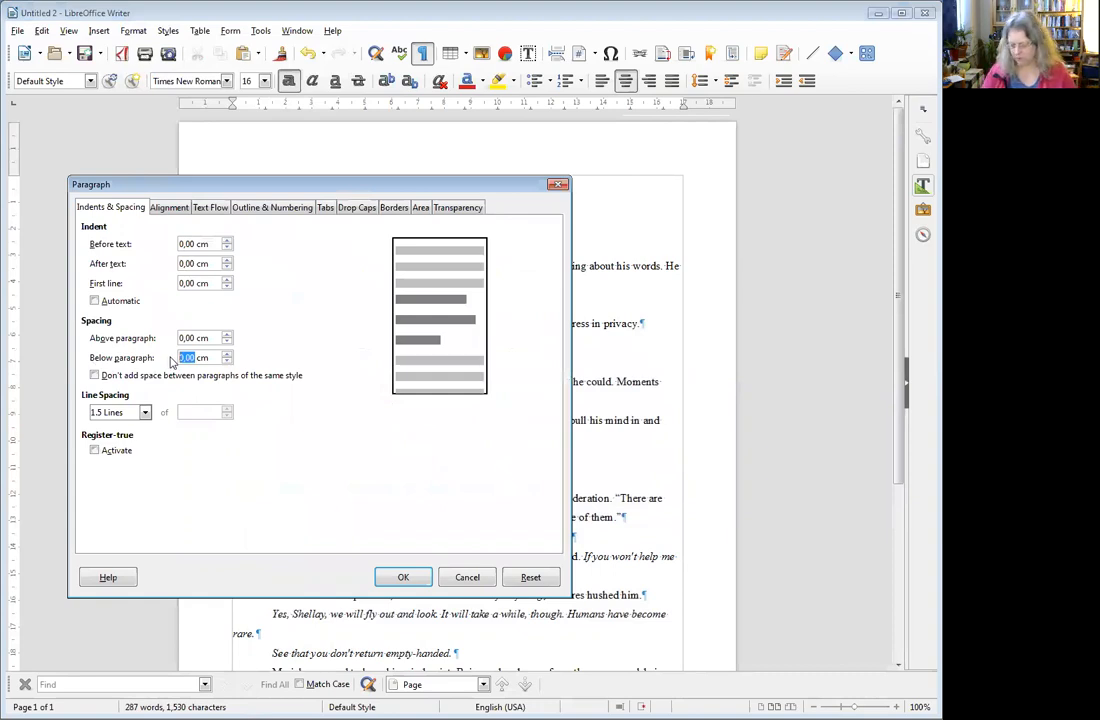
text(2)
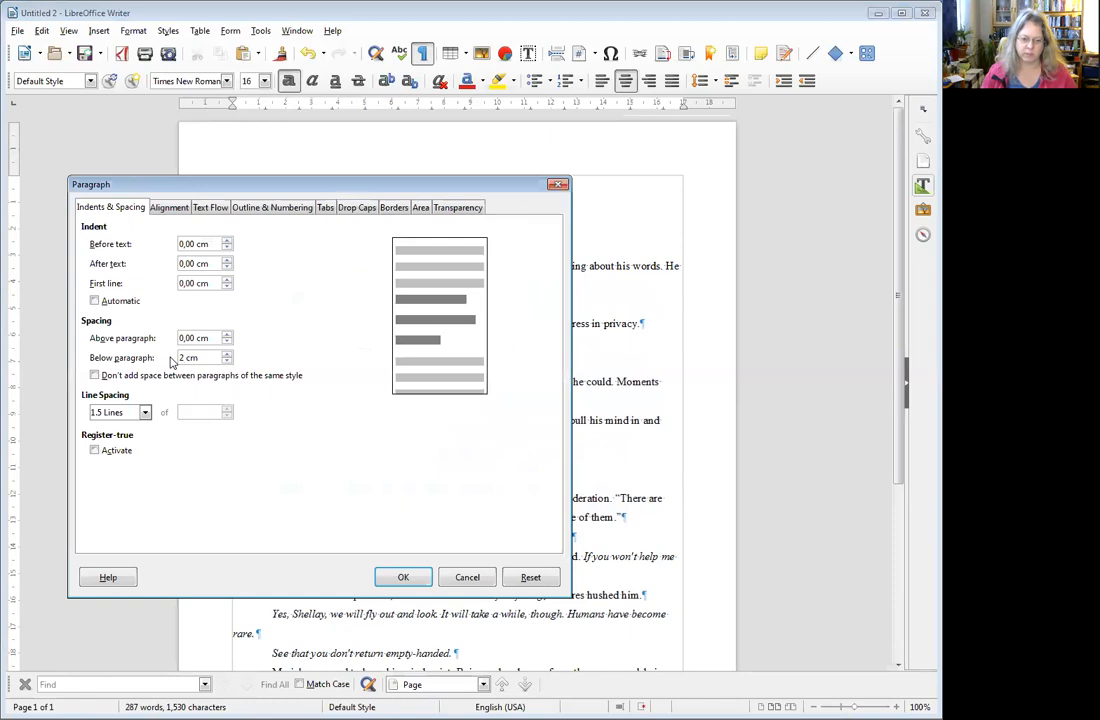
click(418, 582)
Delete the three empty paragraphs between the "Chapter 15" heading and the first story paragraph.
drag(273, 258, 281, 295)
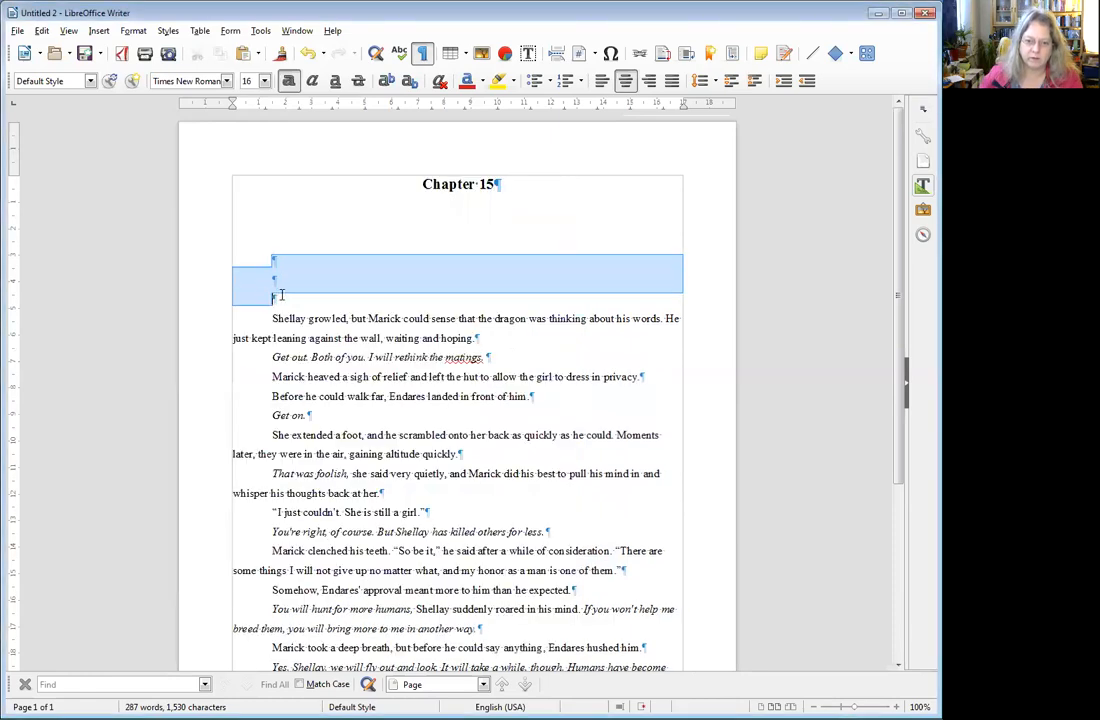
key(Delete)
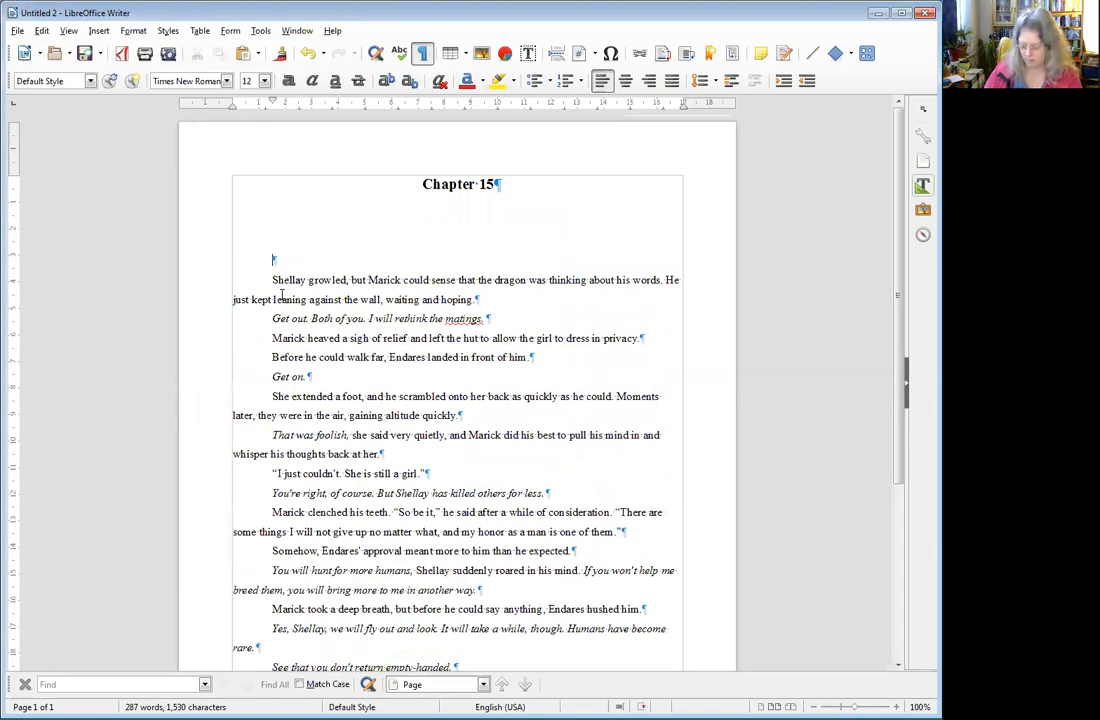
key(Delete)
key(Up)
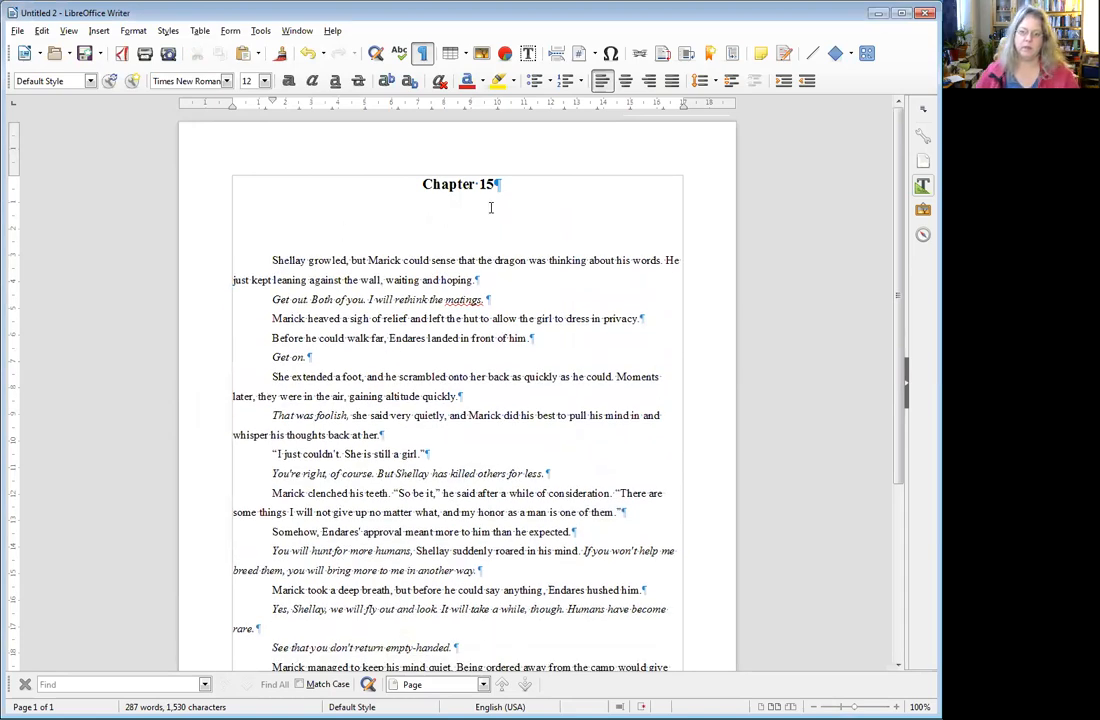
Examine the indent and spacing settings of the "Chapter 15" heading and of a story paragraph.
drag(499, 187, 424, 186)
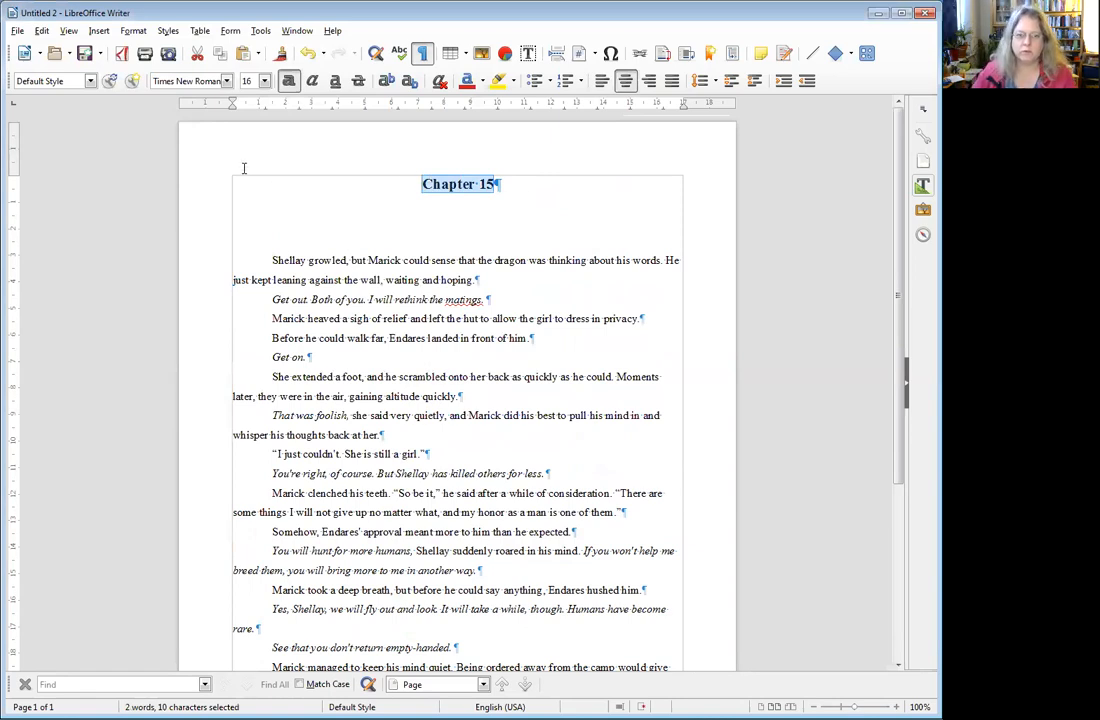
click(132, 31)
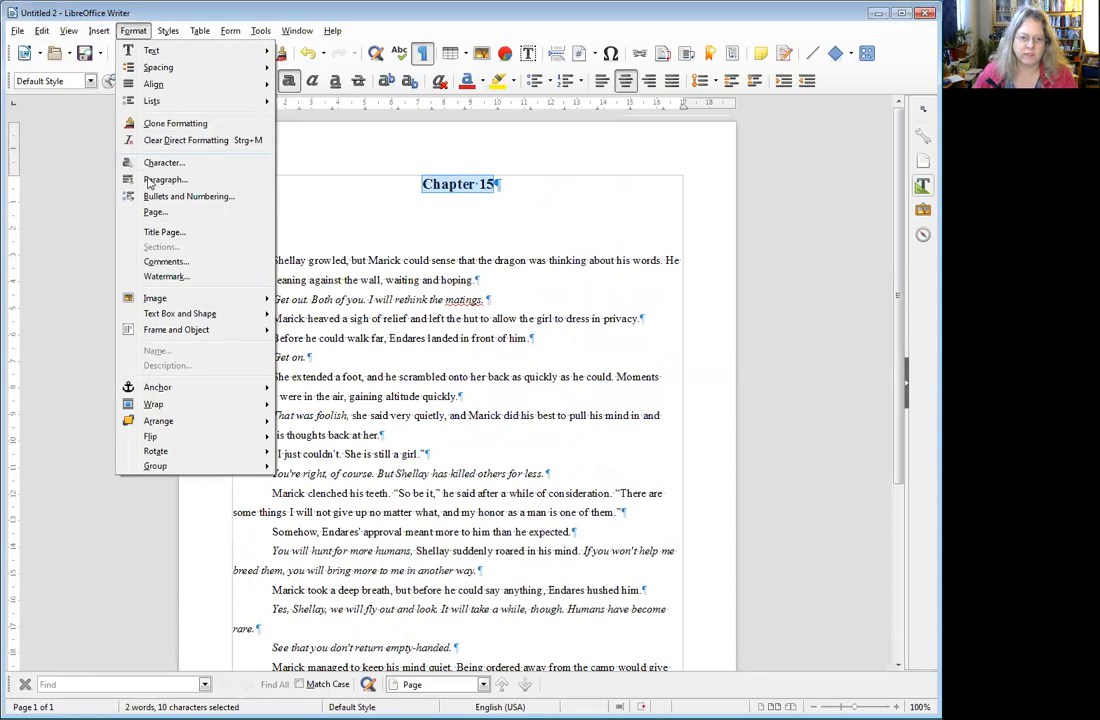
click(148, 183)
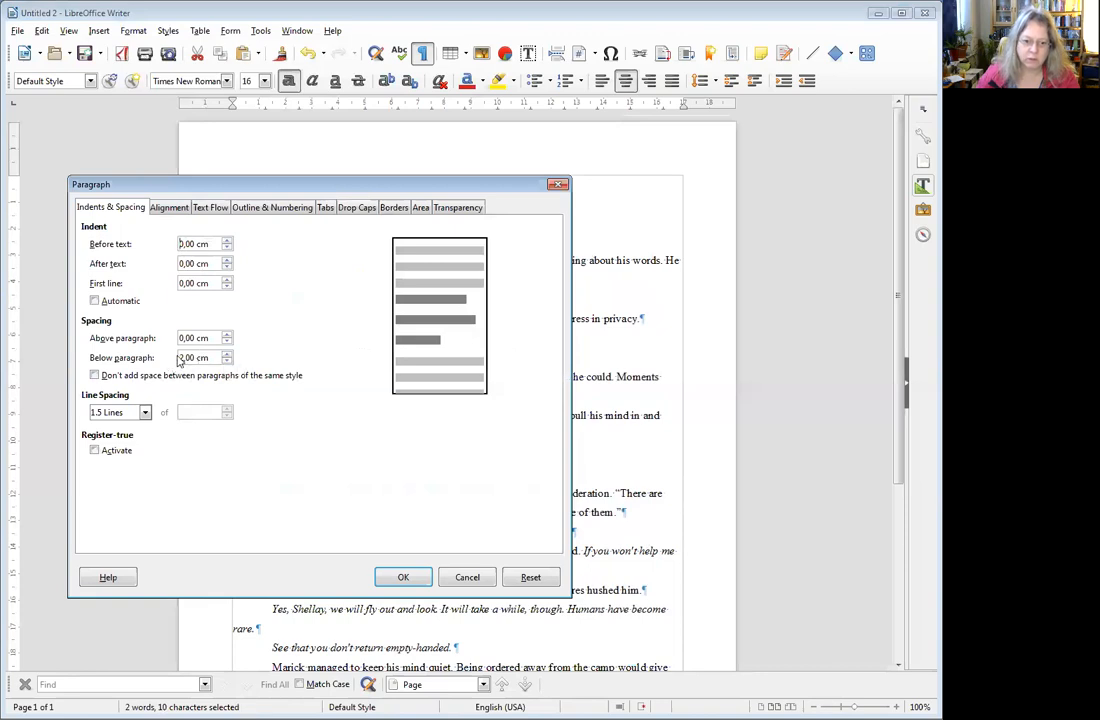
click(401, 578)
click(348, 338)
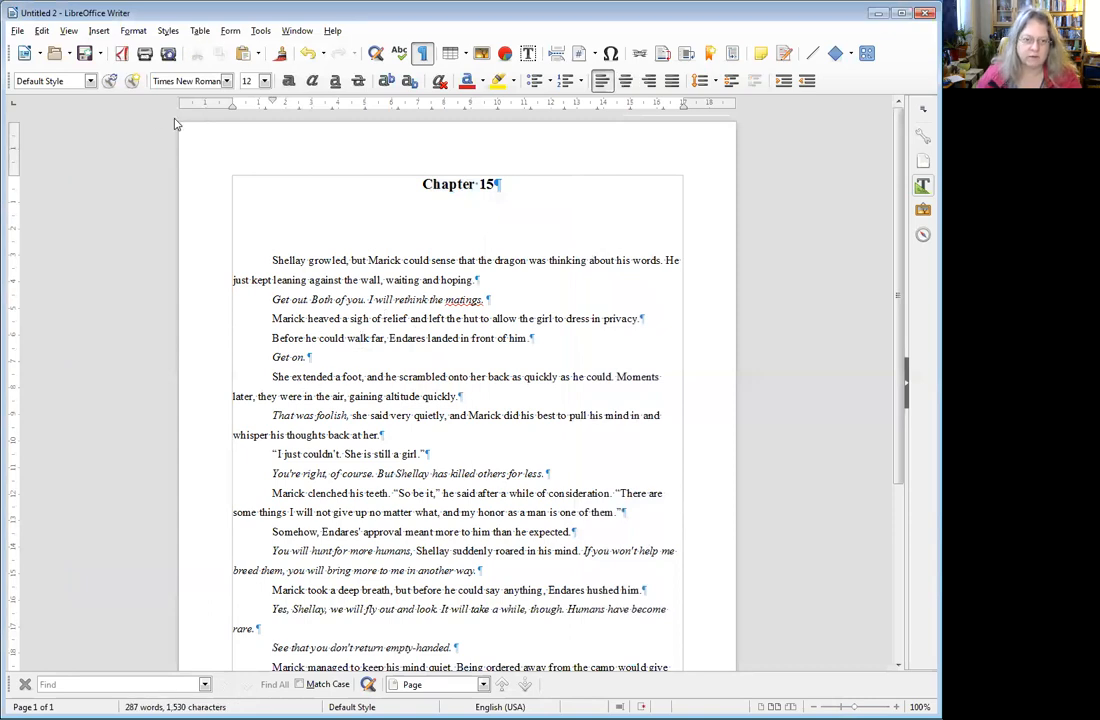
click(125, 30)
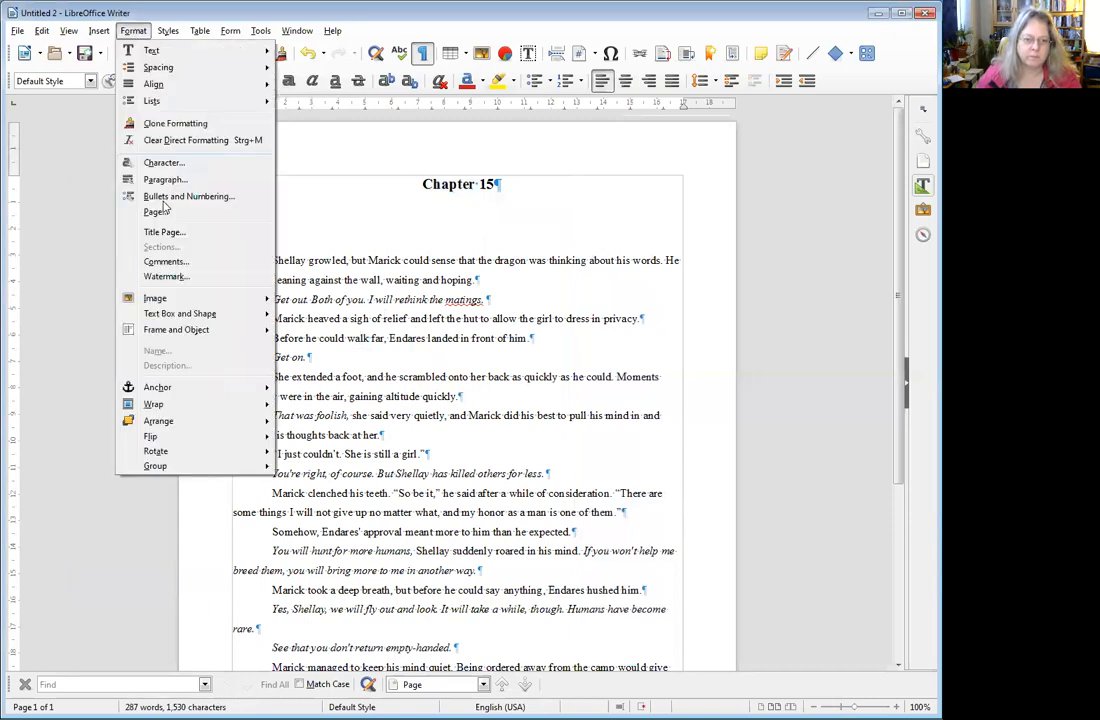
click(158, 181)
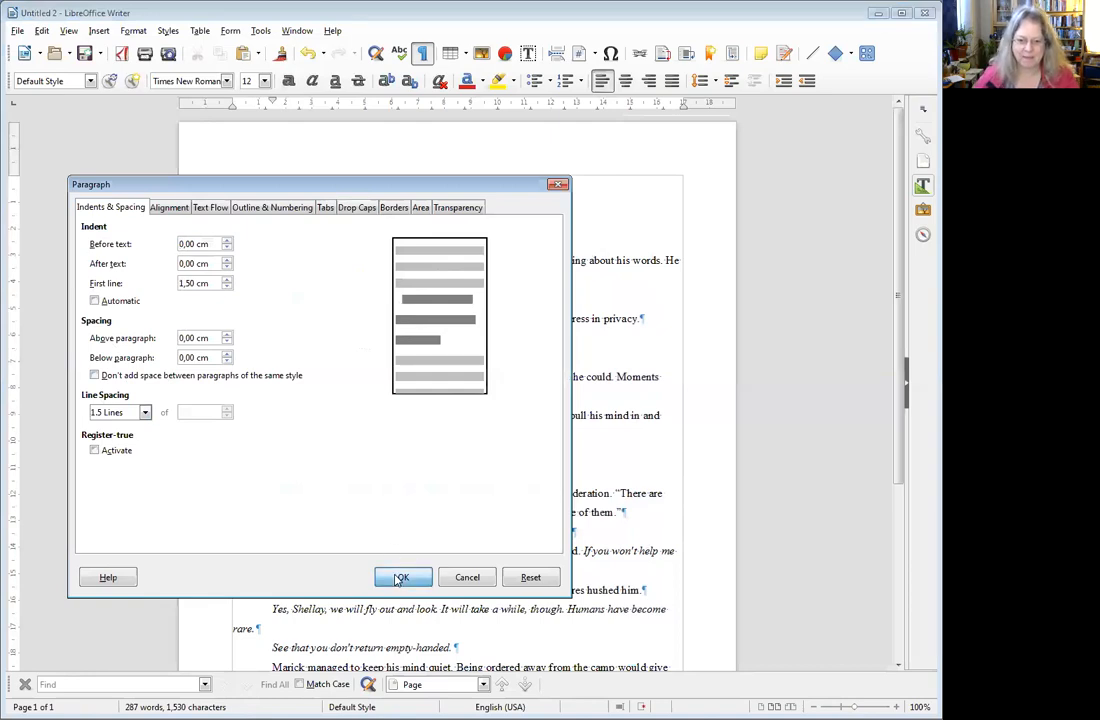
key(Return)
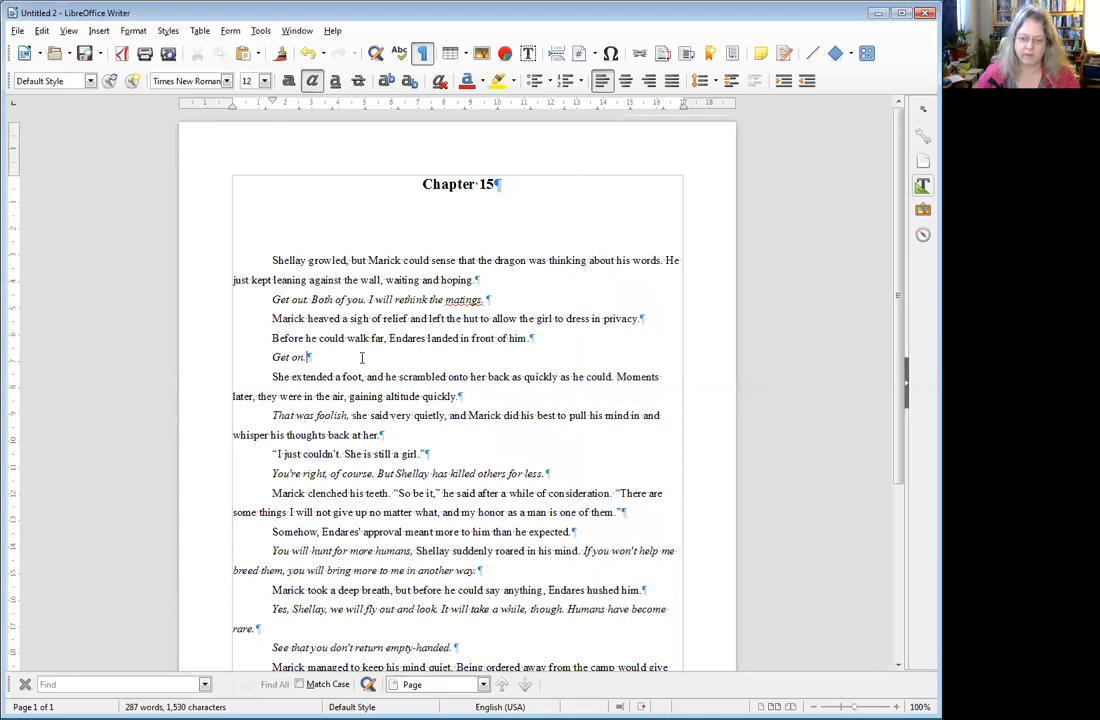
Insert a page break before the paragraph "Marick managed to keep his mind quiet" and add three empty paragraphs above it on the new page.
scroll(378, 472, down, 3)
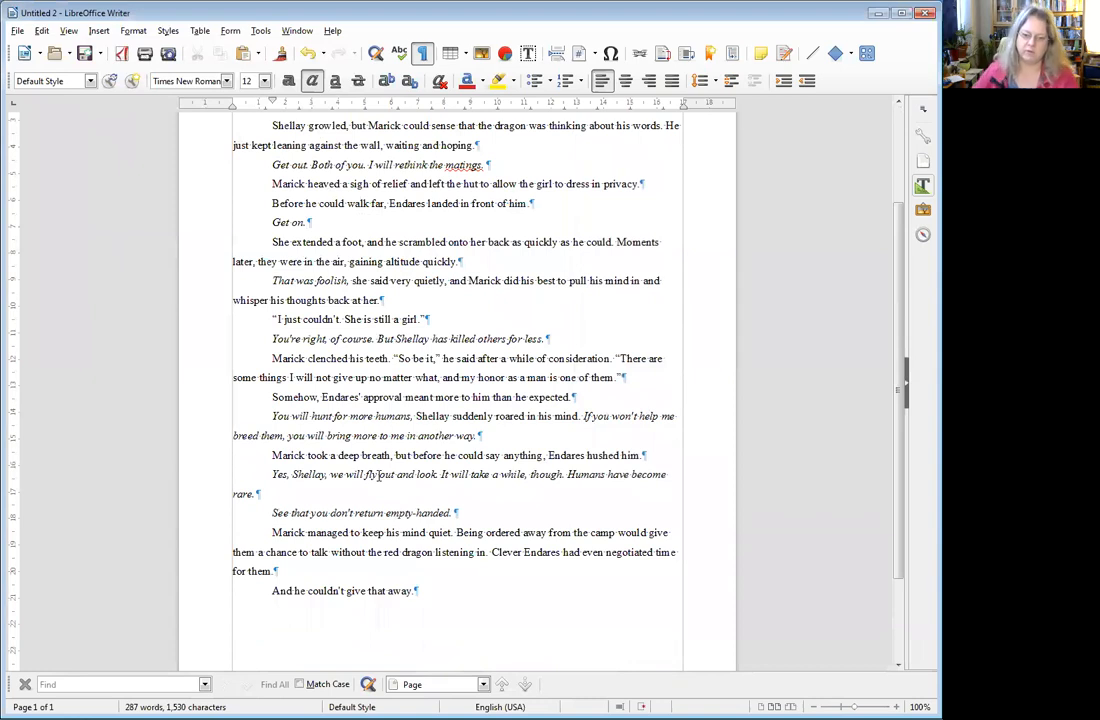
scroll(378, 474, down, 2)
click(271, 465)
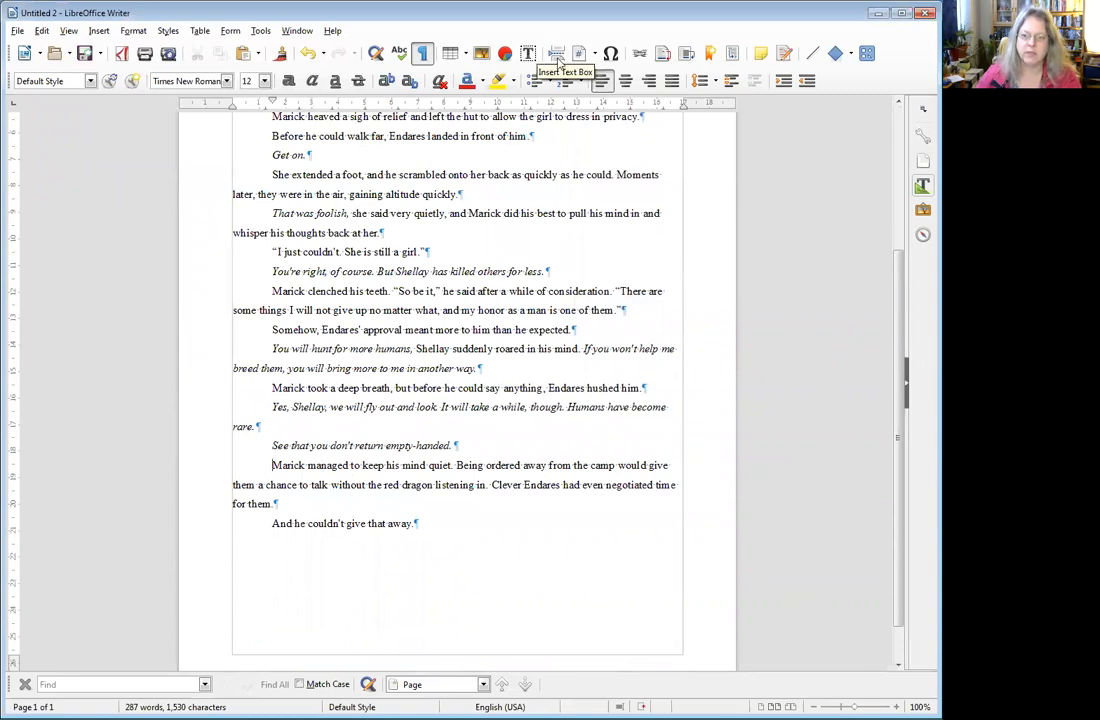
click(558, 62)
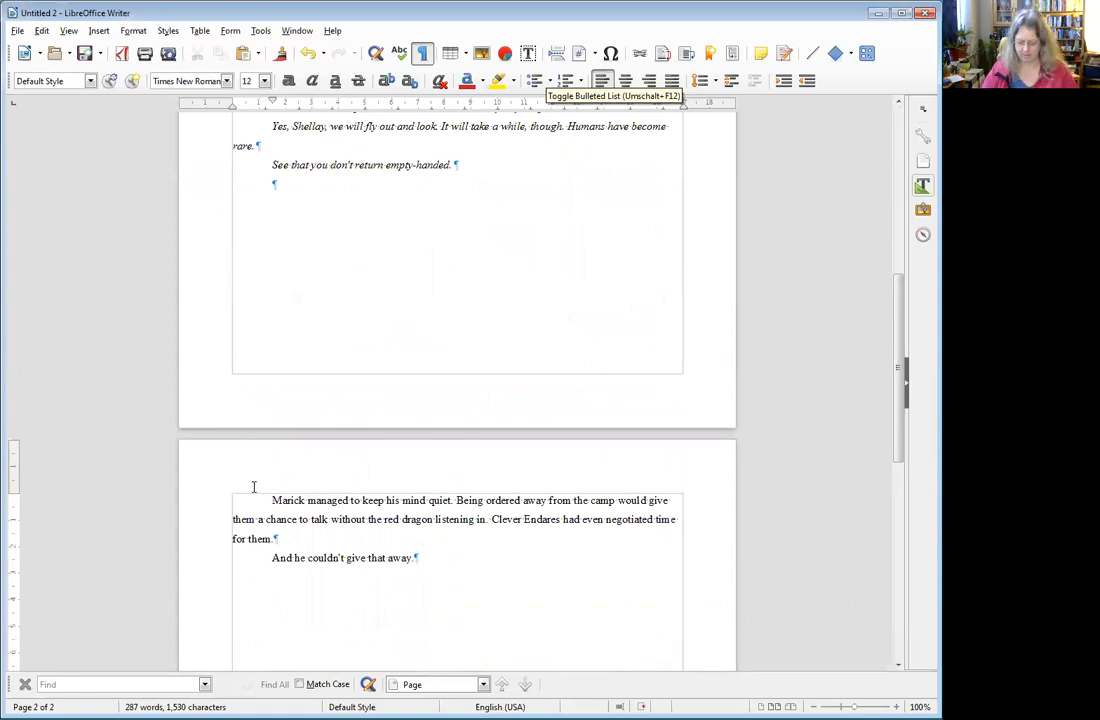
key(Return)
key(Return)
key(Return)
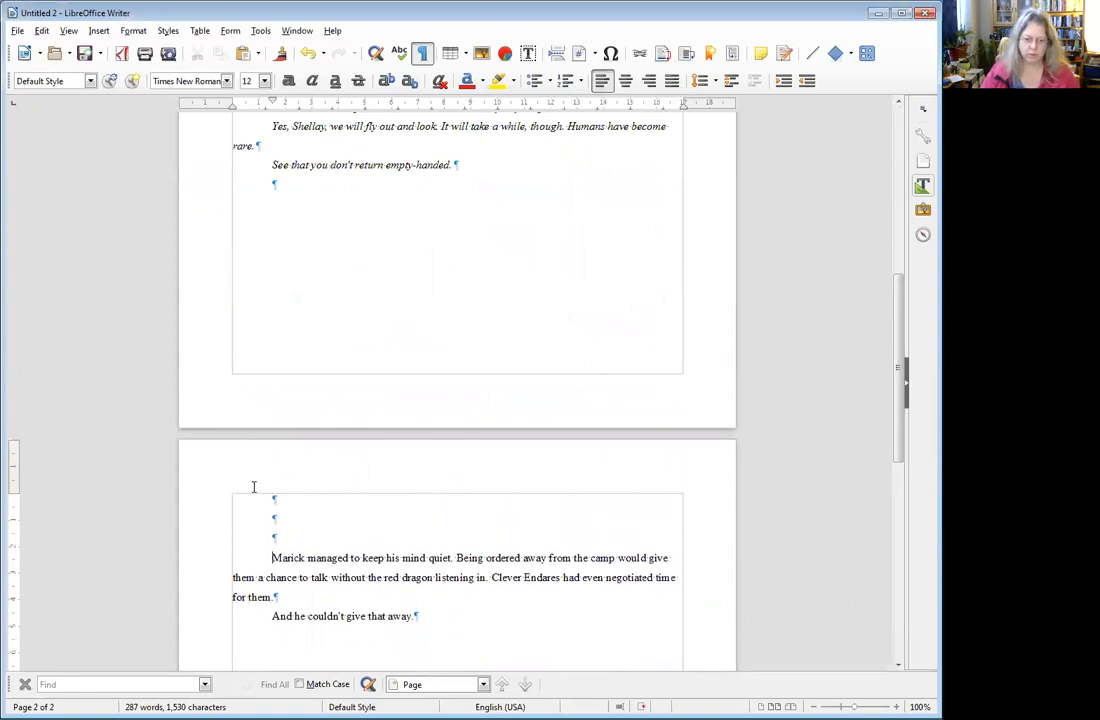
Copy the "Chapter 15" heading to the start of page 2 as "Chapter 16" and delete the empty paragraphs below it.
scroll(466, 413, up, 10)
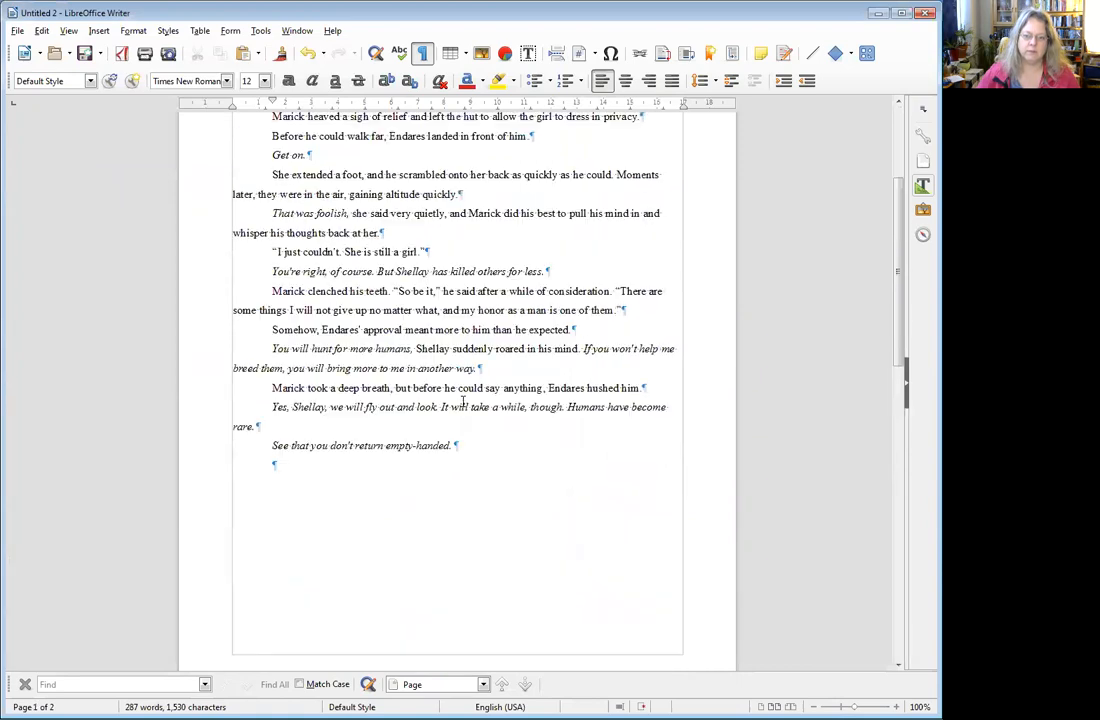
drag(513, 184, 417, 186)
key(ctrl+c)
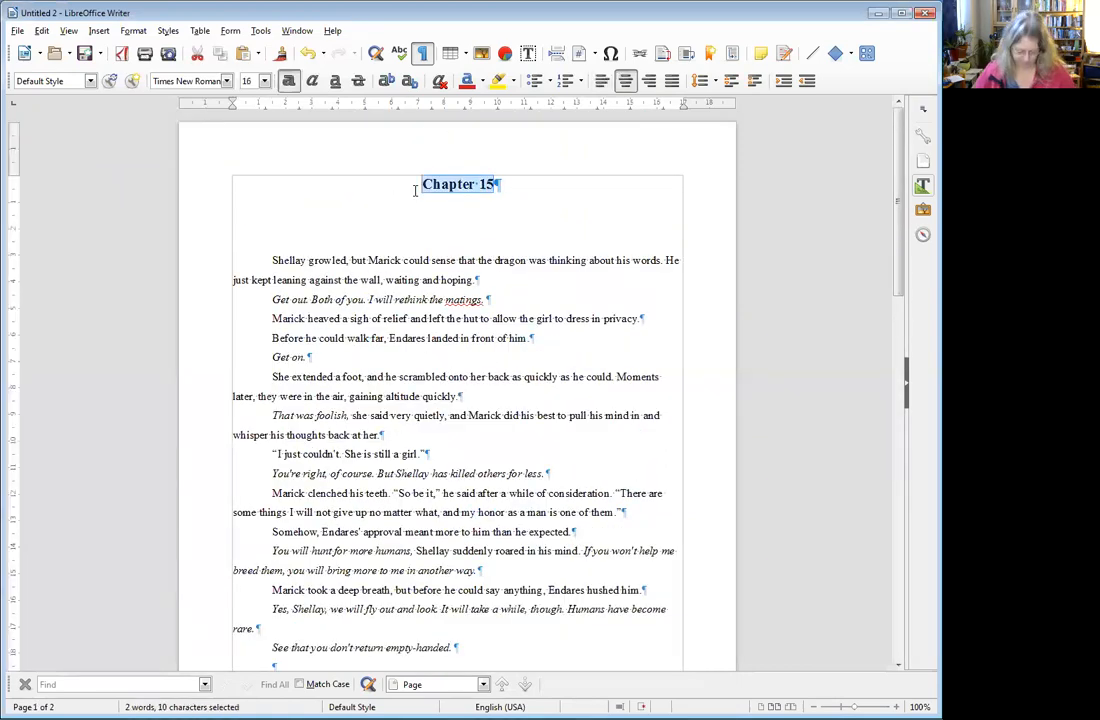
scroll(466, 400, down, 10)
click(297, 457)
key(ctrl+v)
key(BackSpace)
text(6)
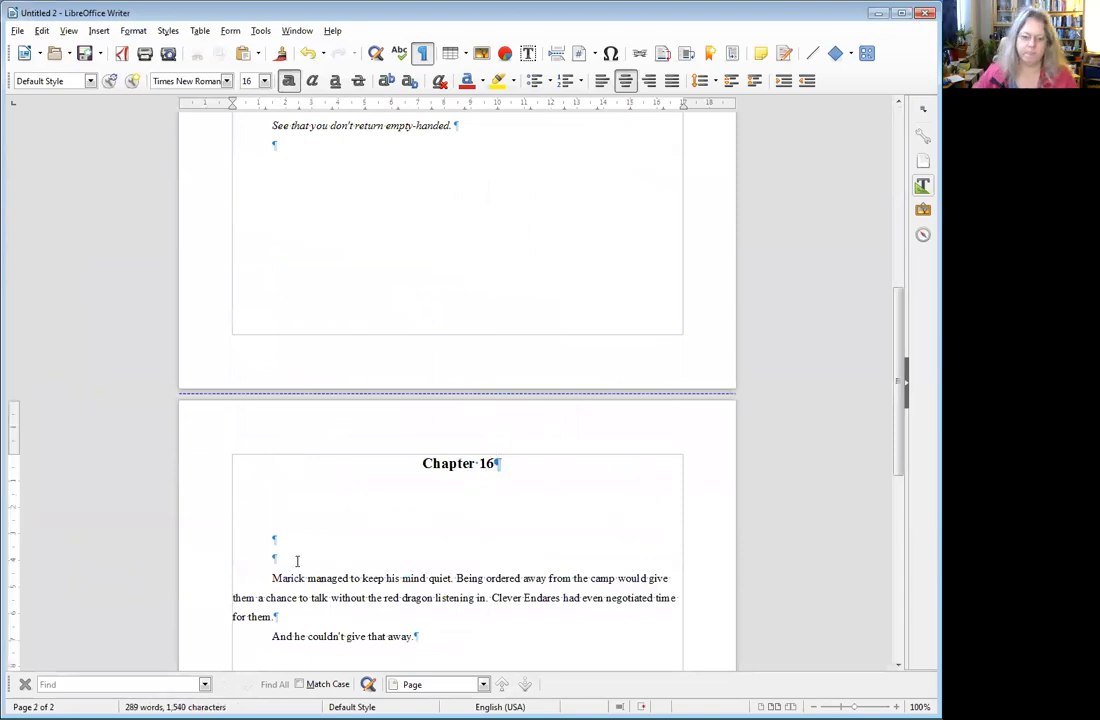
key(Delete)
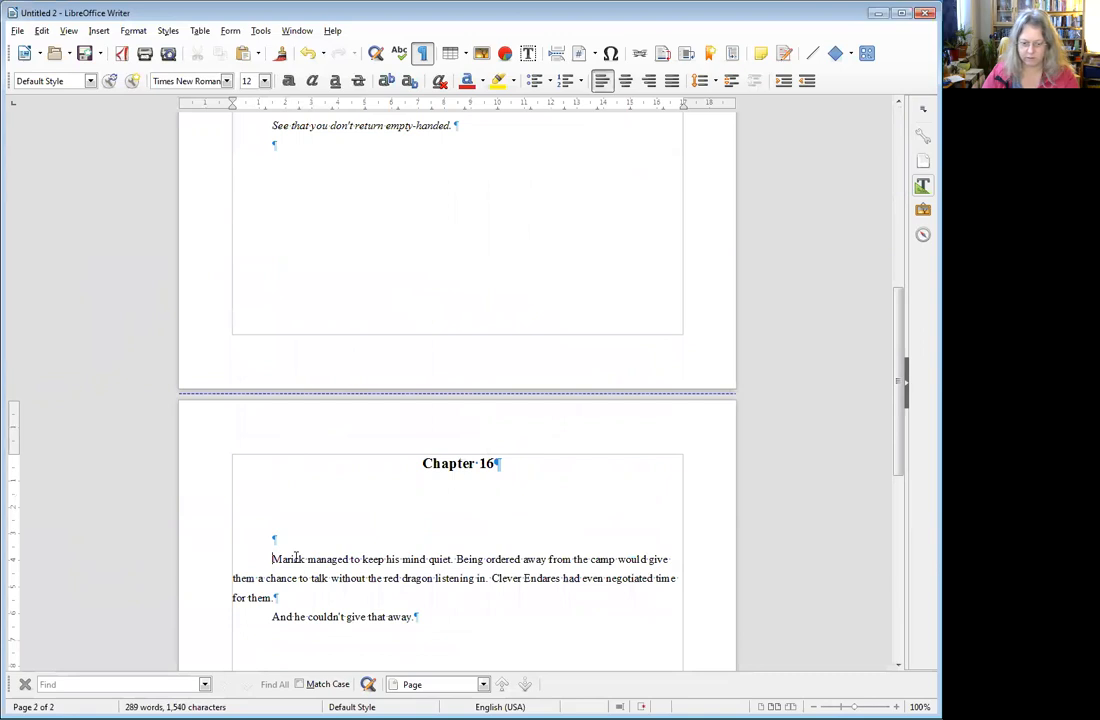
key(Delete)
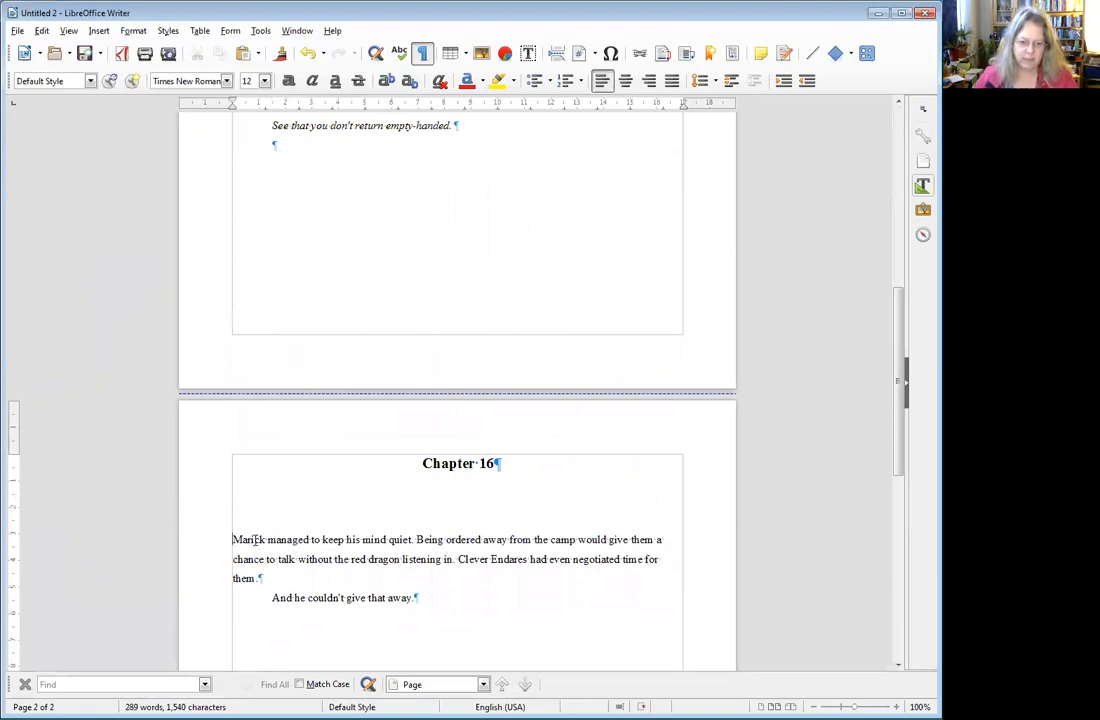
Try to clone the formatting of "And he couldn't give that away." onto the paragraph above it.
click(308, 597)
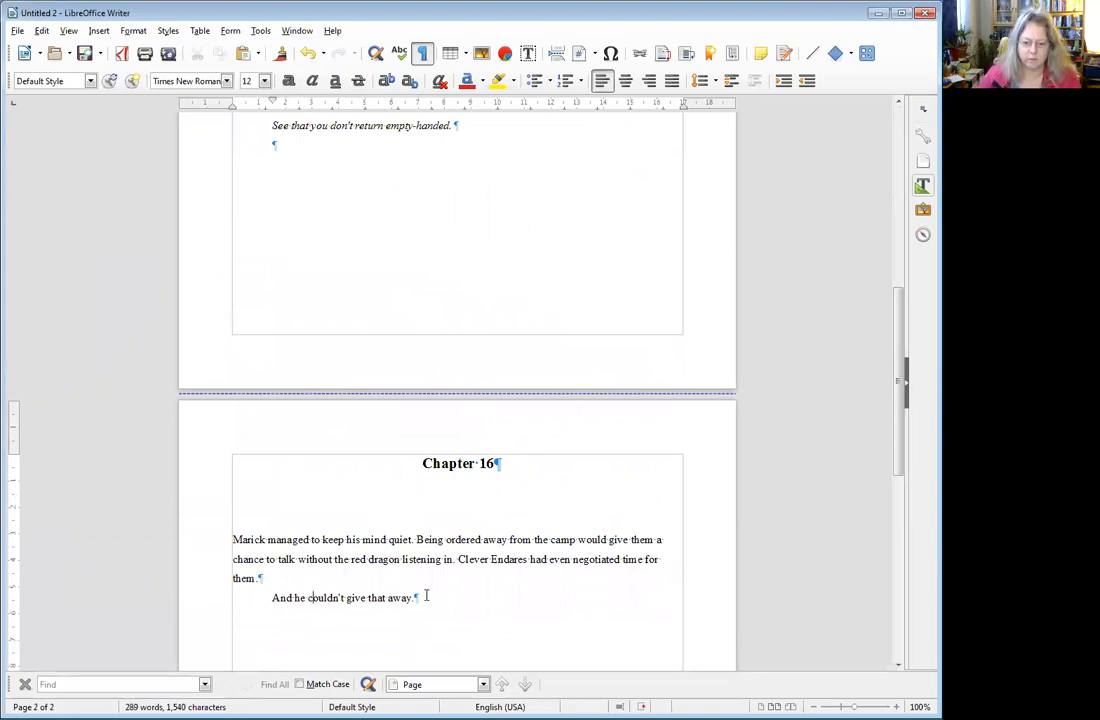
drag(426, 595, 242, 590)
click(280, 53)
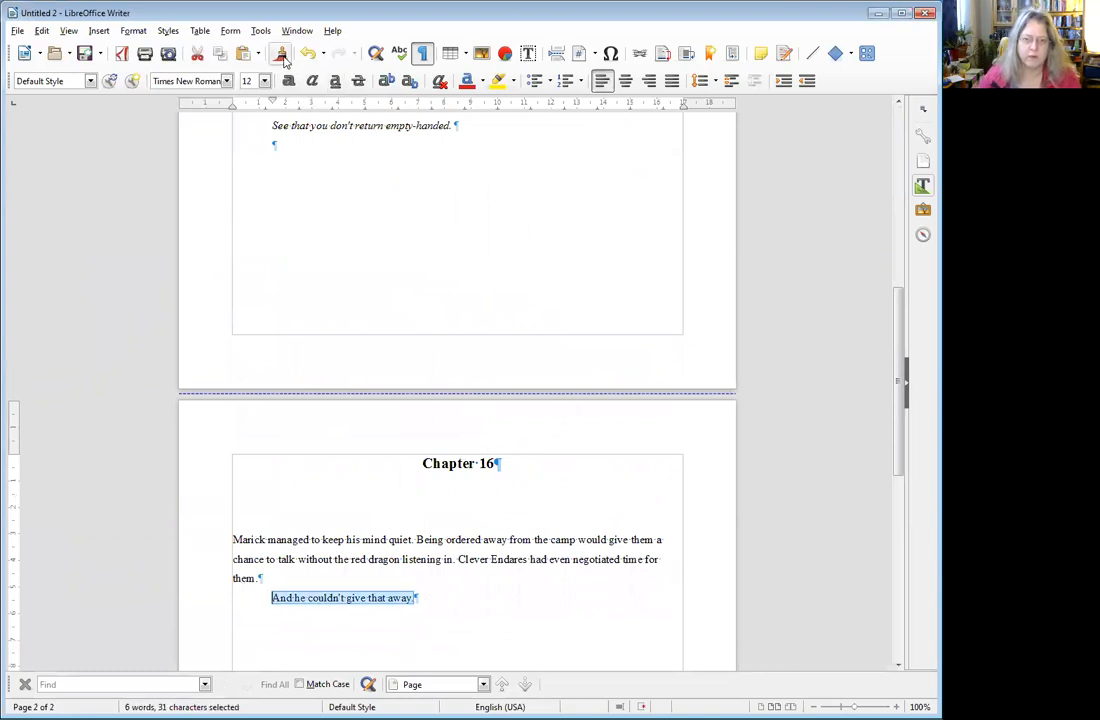
drag(260, 578, 236, 537)
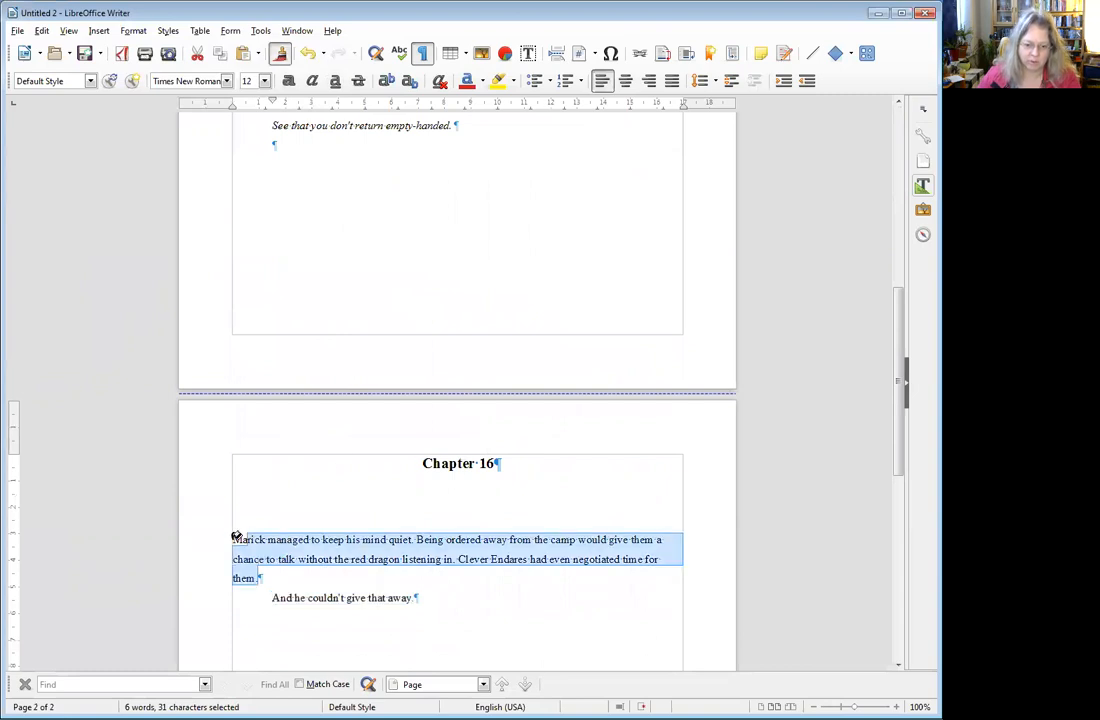
Set the first-line indent of the first story paragraph under "Chapter 16" to 1,5 cm.
click(241, 538)
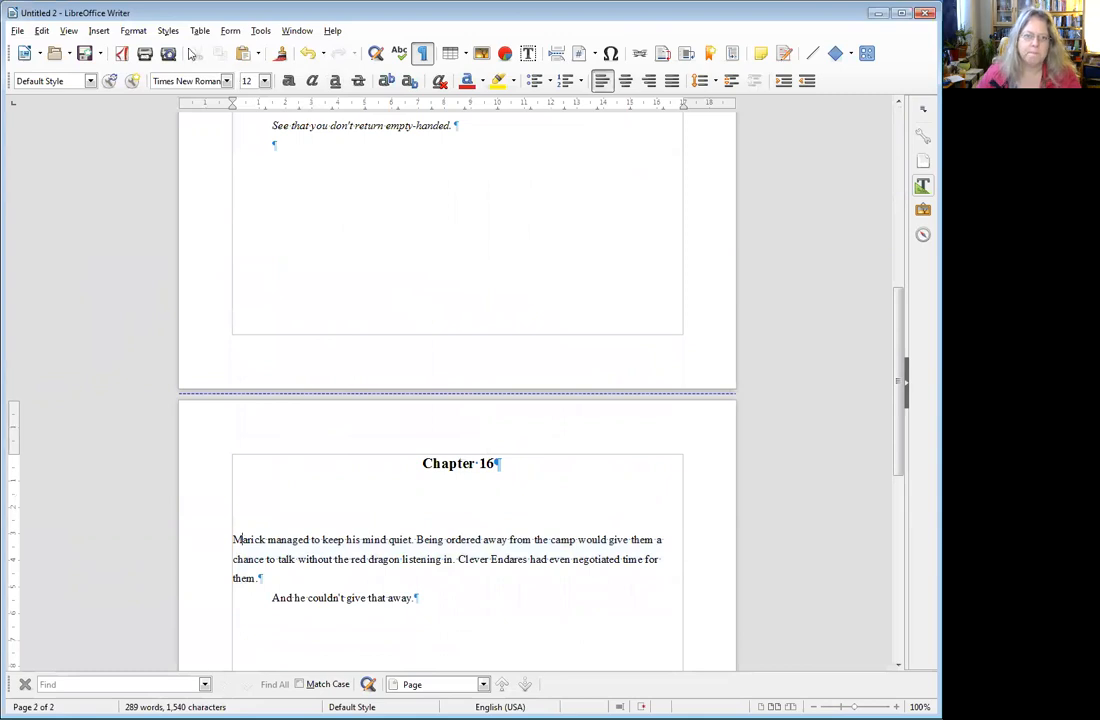
click(135, 31)
click(162, 180)
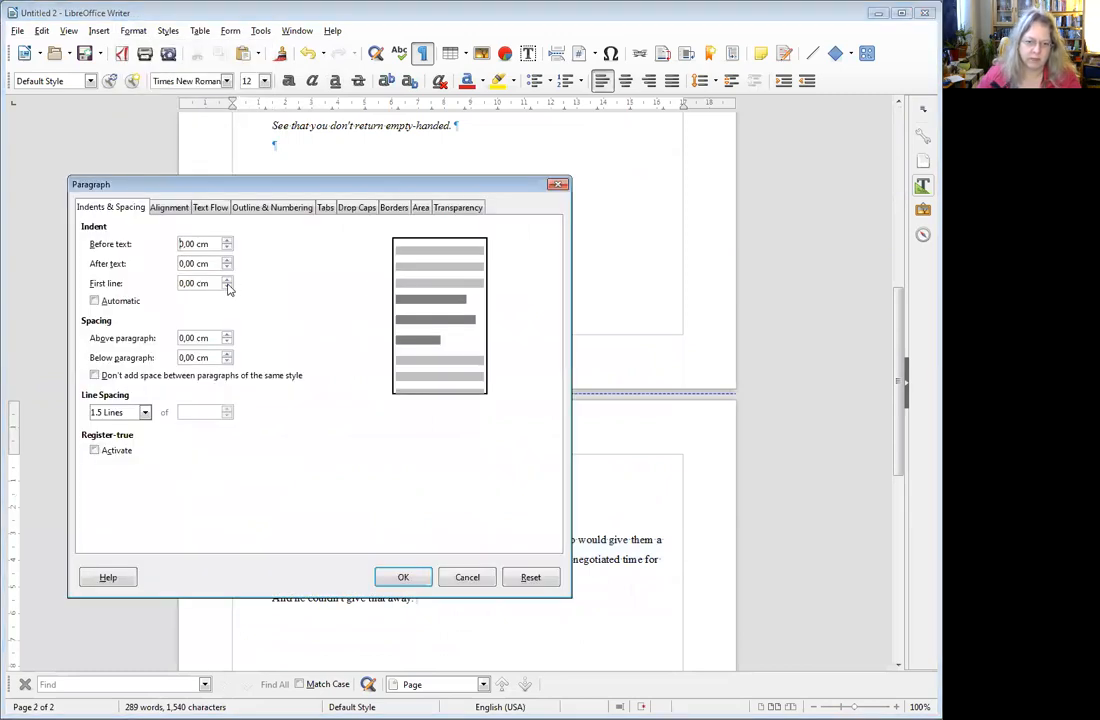
double_click(176, 284)
text(1,5)
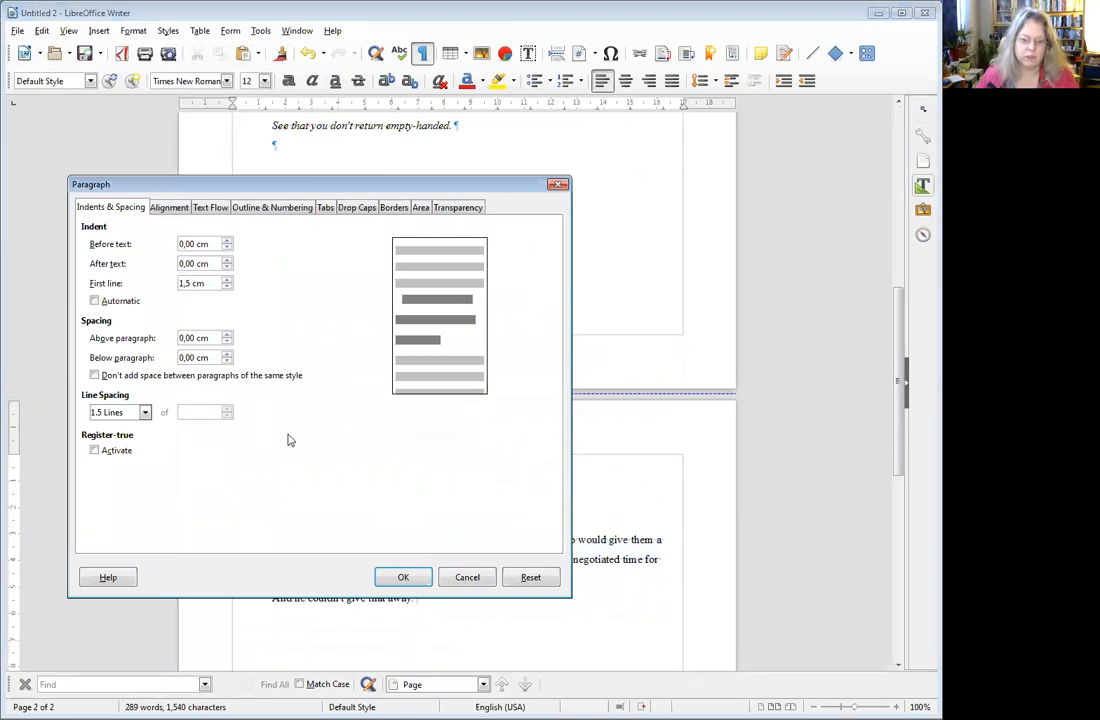
key(Return)
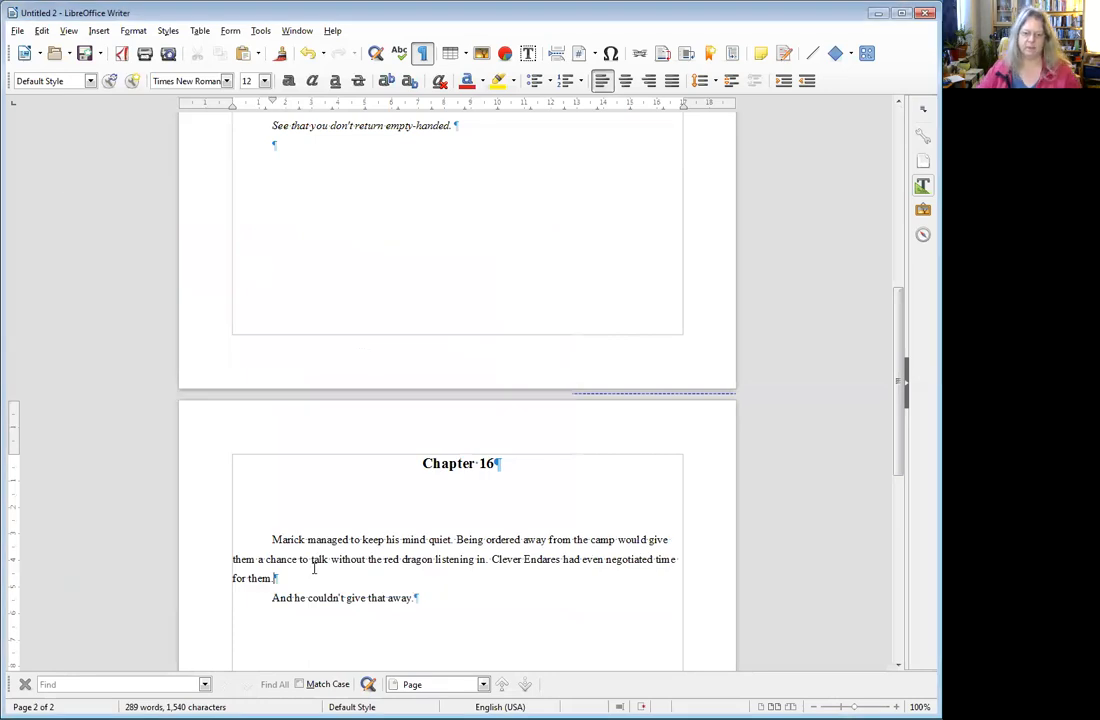
Delete the empty paragraph after "See that you don't return empty-handed." at the end of Chapter 15.
scroll(295, 220, up, 3)
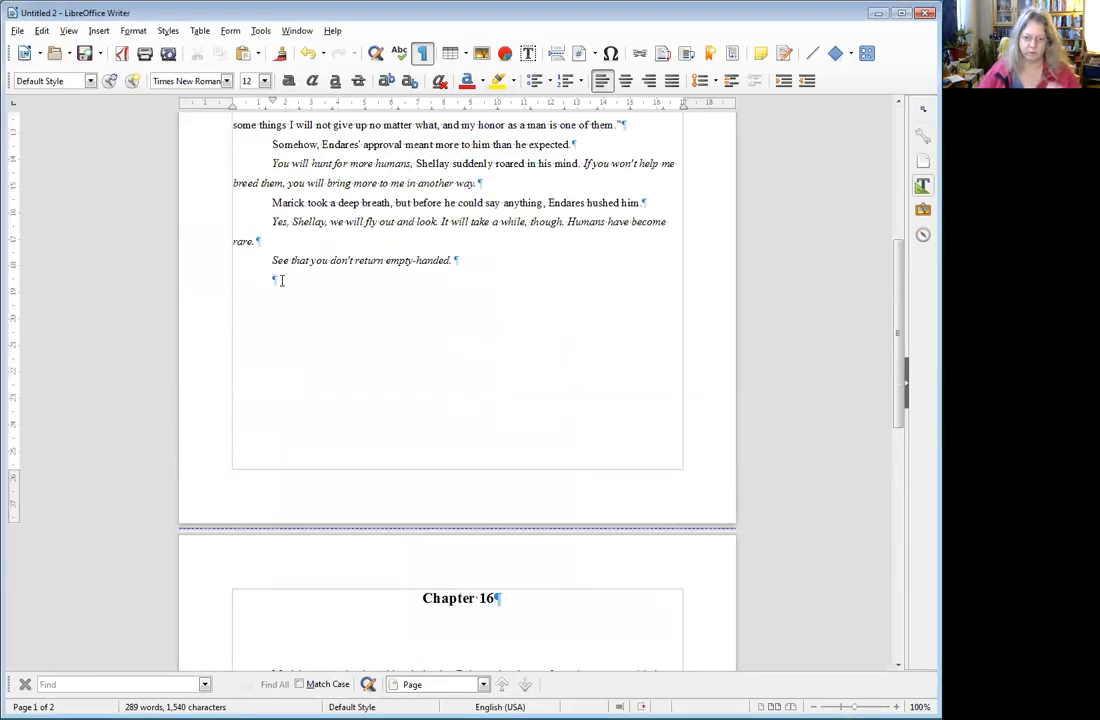
key(BackSpace)
scroll(427, 301, up, 9)
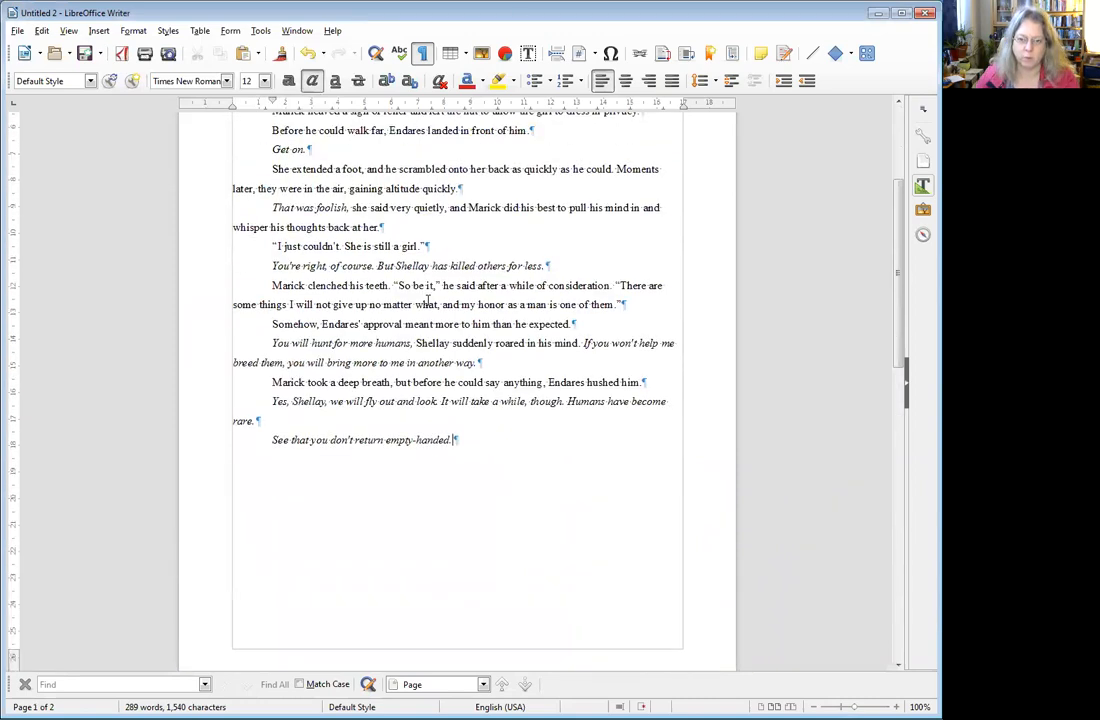
scroll(428, 297, down, 4)
scroll(428, 297, down, 10)
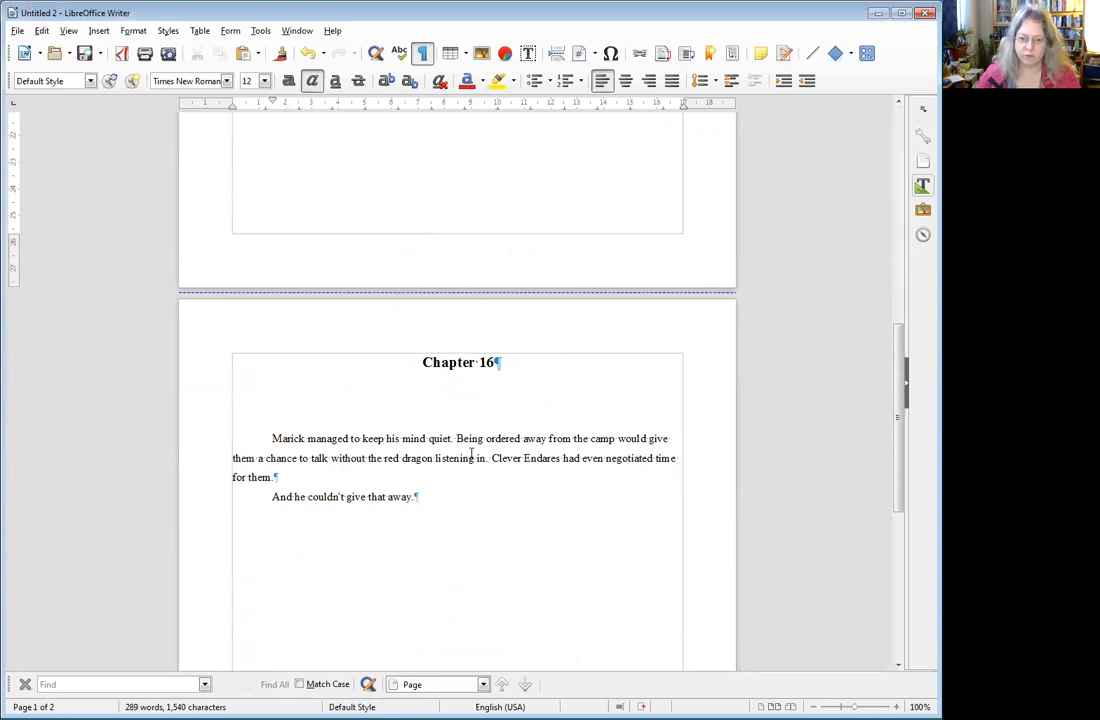
scroll(471, 455, up, 15)
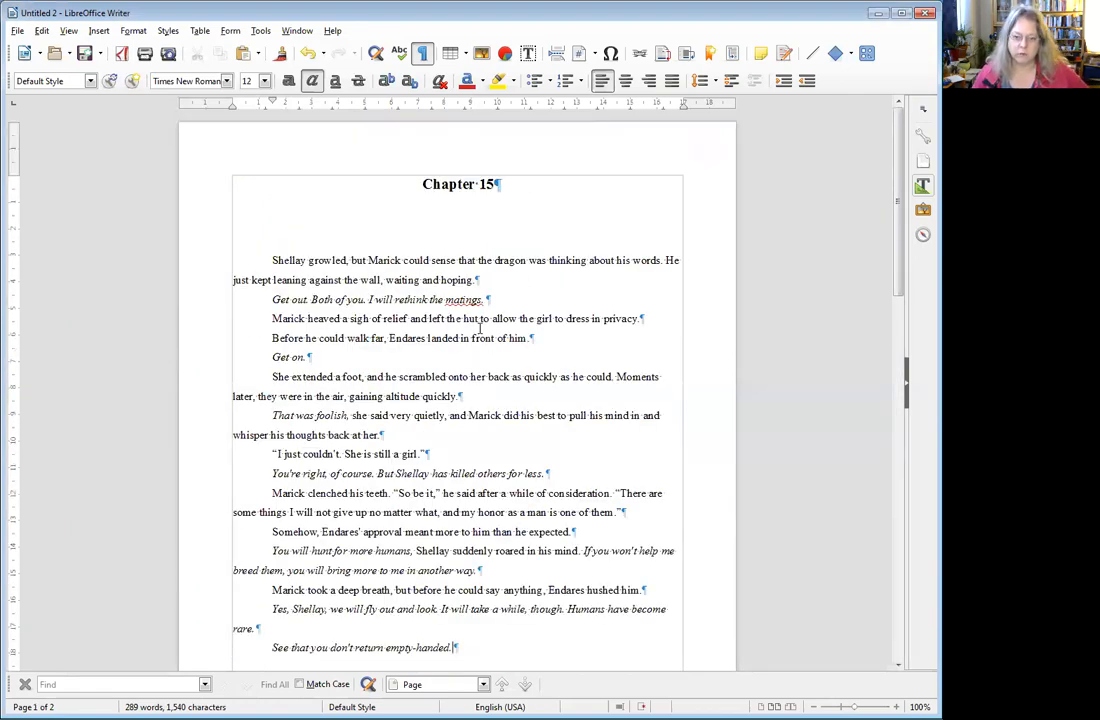
Review the headings, indents and spacing of the formatted text from Chapter 15 through the end of Chapter 16.
click(451, 183)
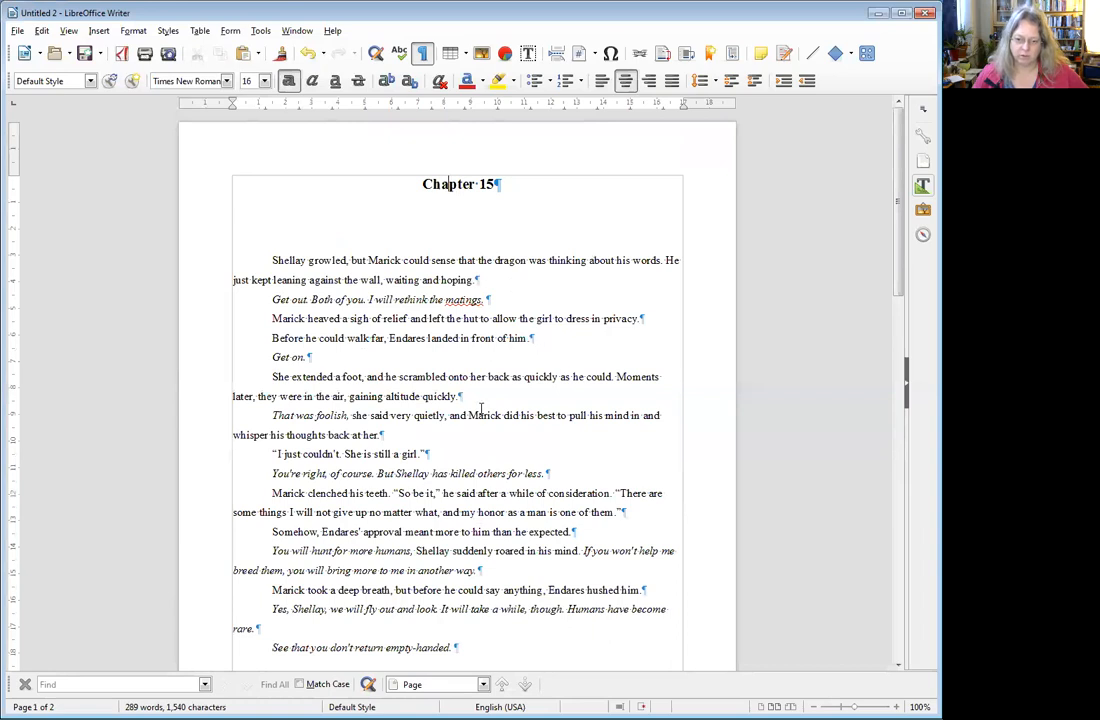
scroll(500, 448, down, 3)
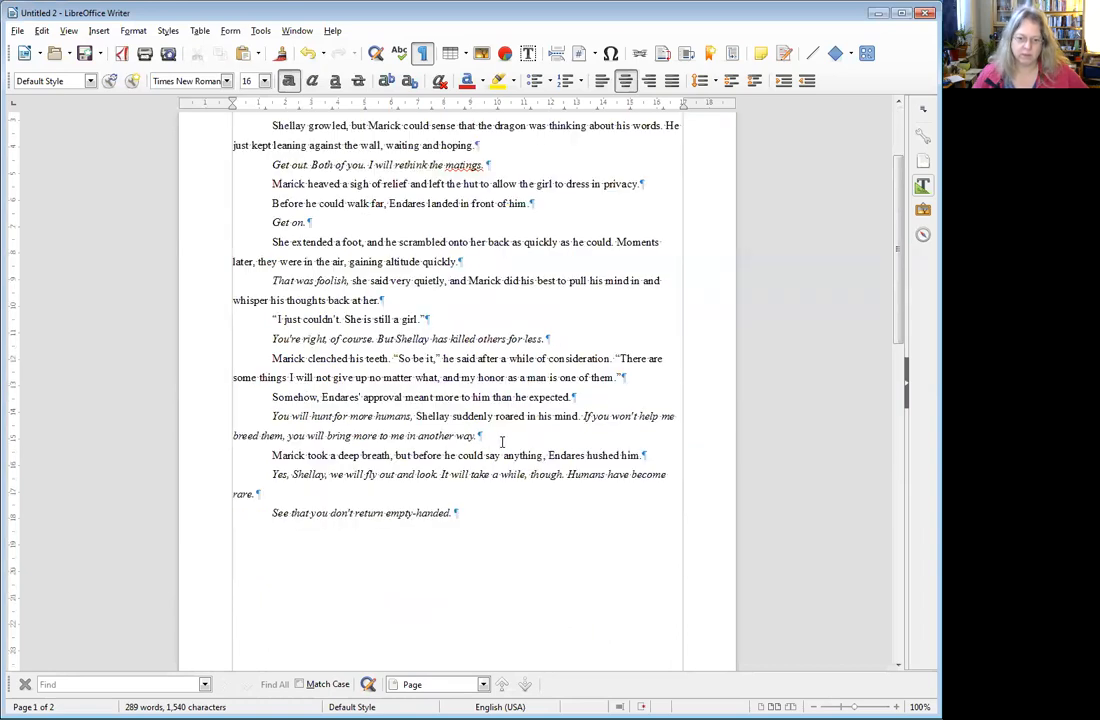
click(271, 320)
text(")
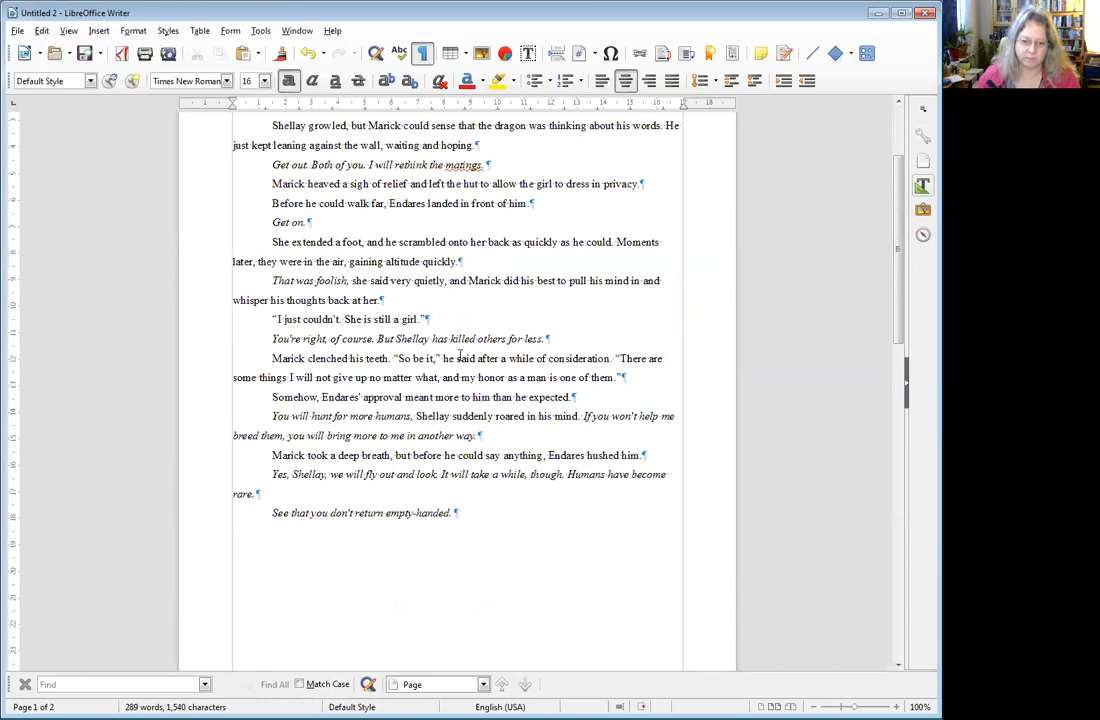
scroll(459, 356, down, 12)
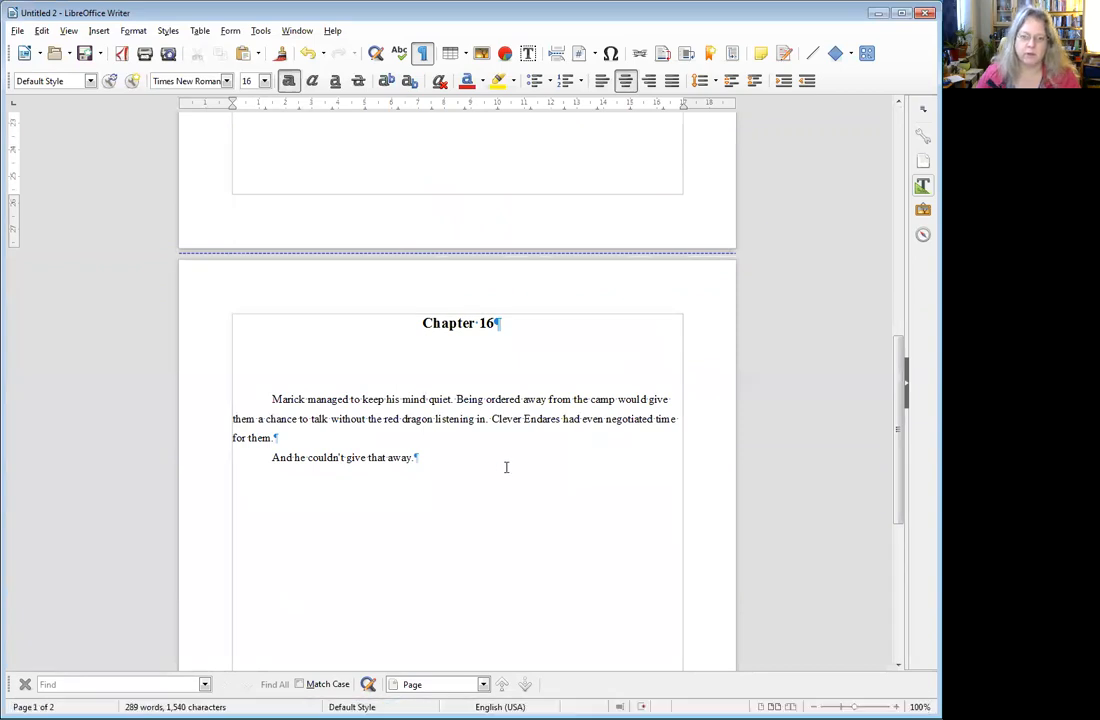
scroll(506, 467, up, 15)
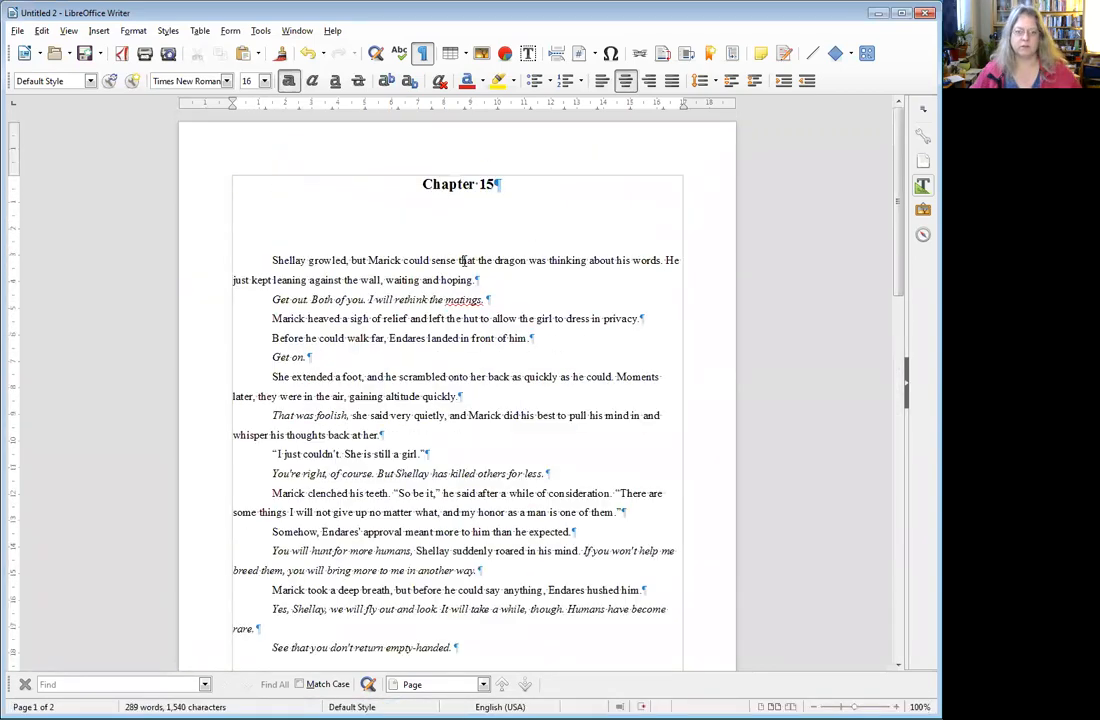
Check the paragraph indent and spacing settings of the first story paragraph under "Chapter 15", closing them without changes.
click(421, 280)
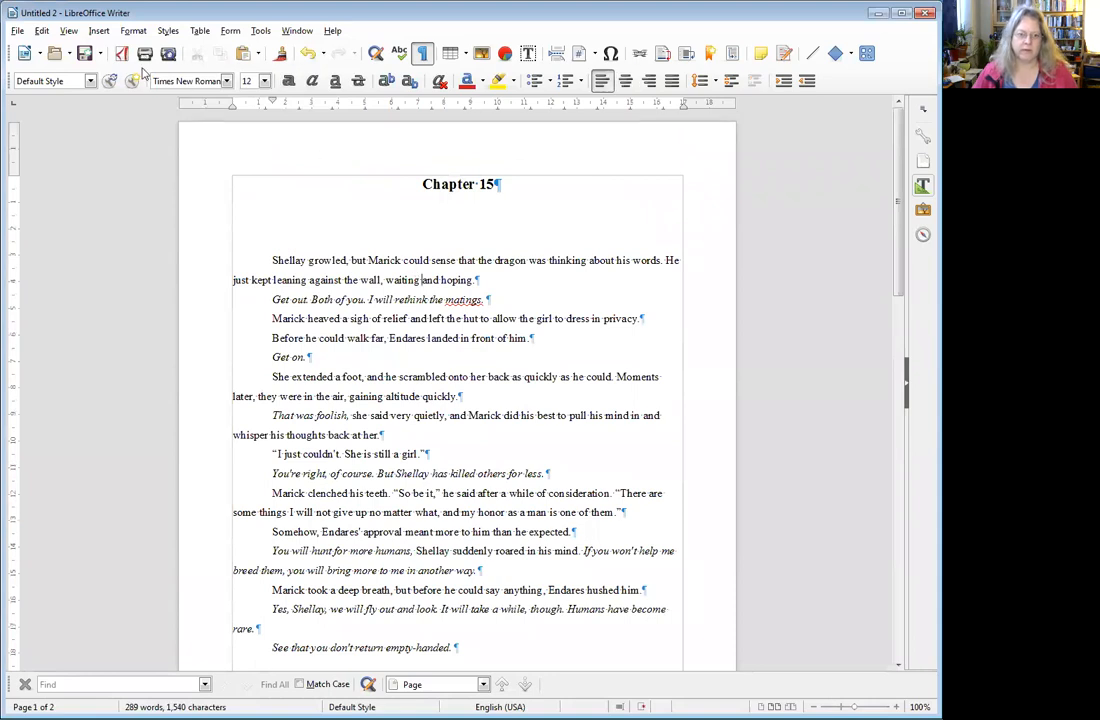
click(133, 30)
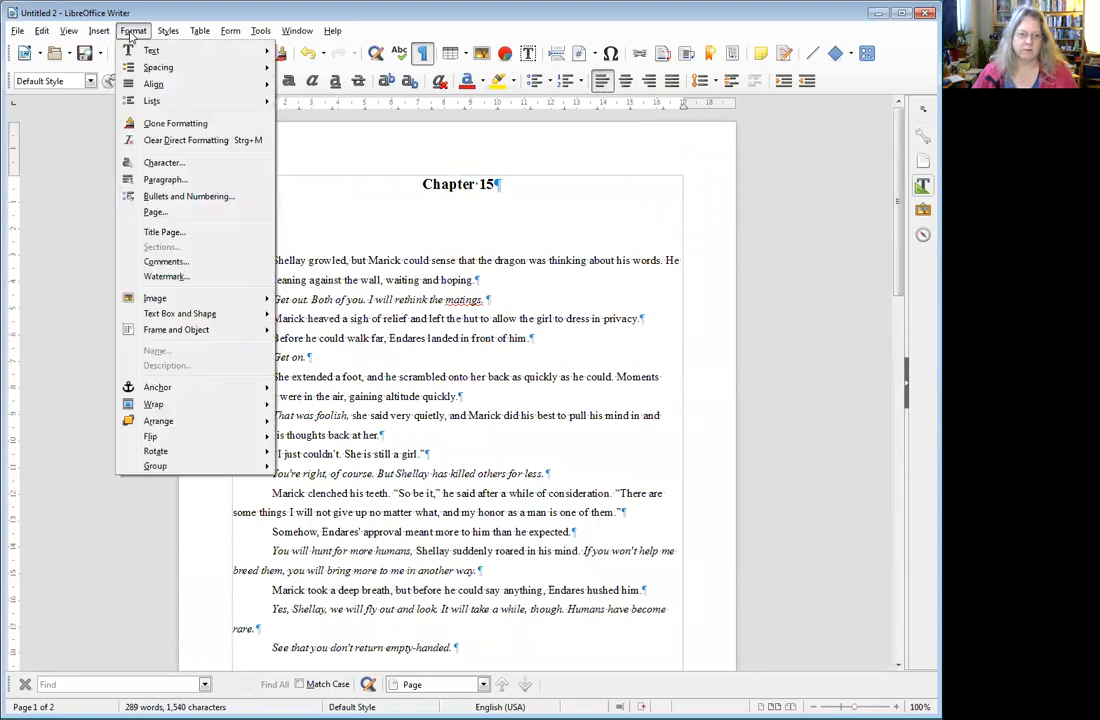
click(140, 179)
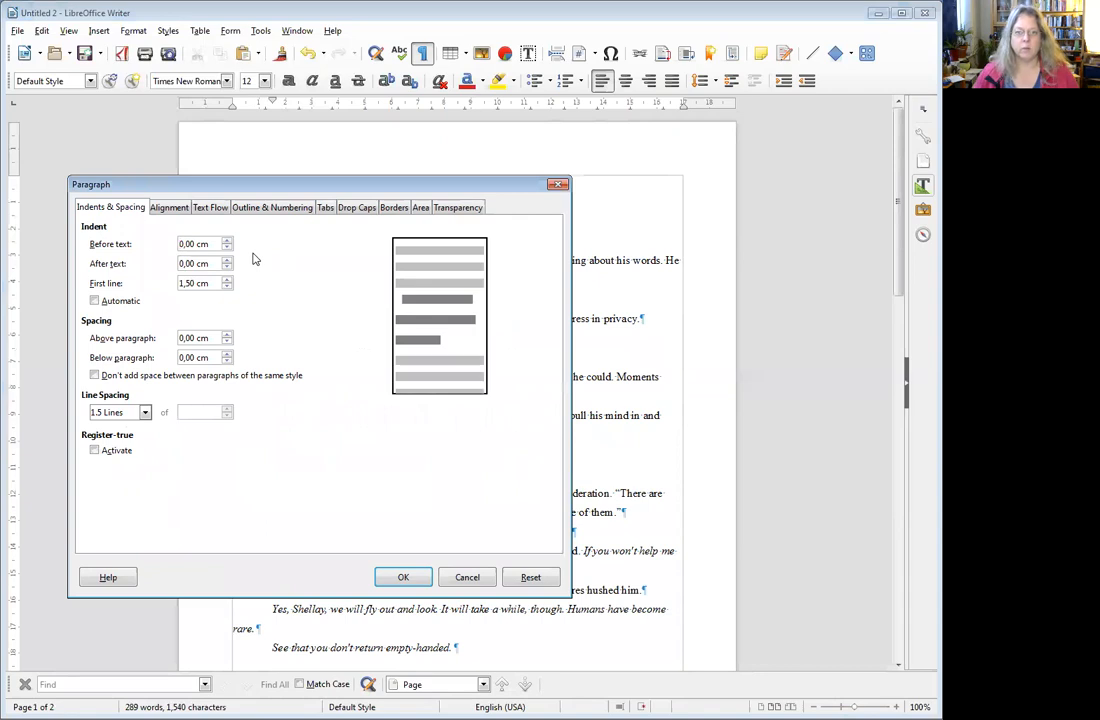
click(466, 578)
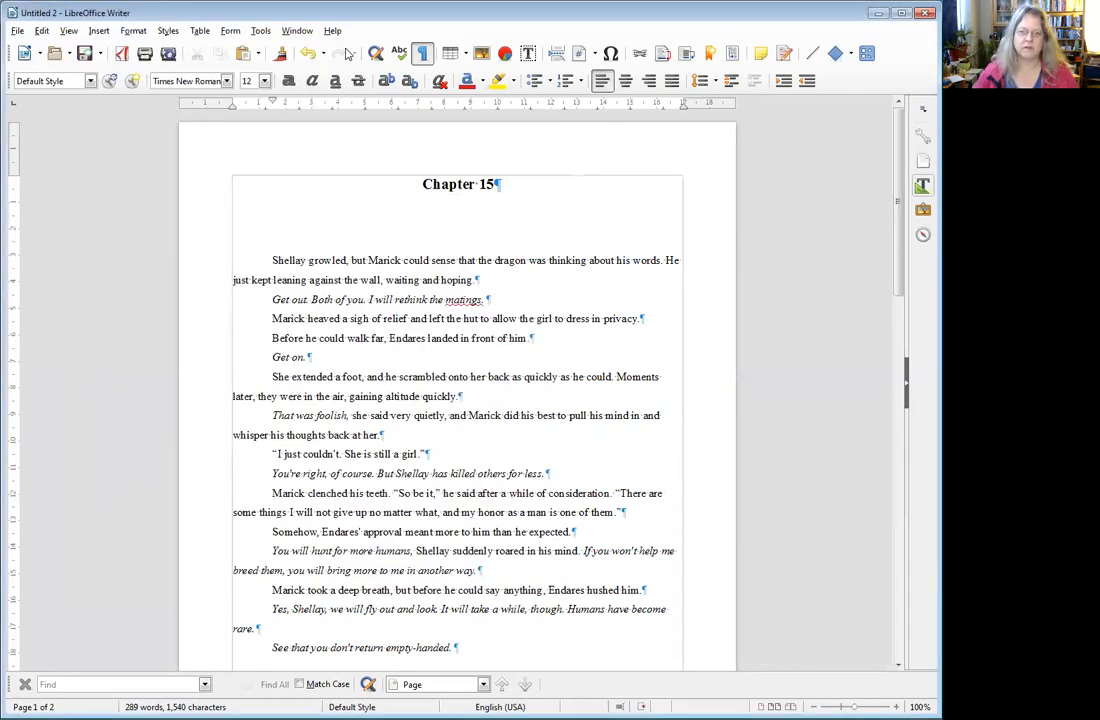